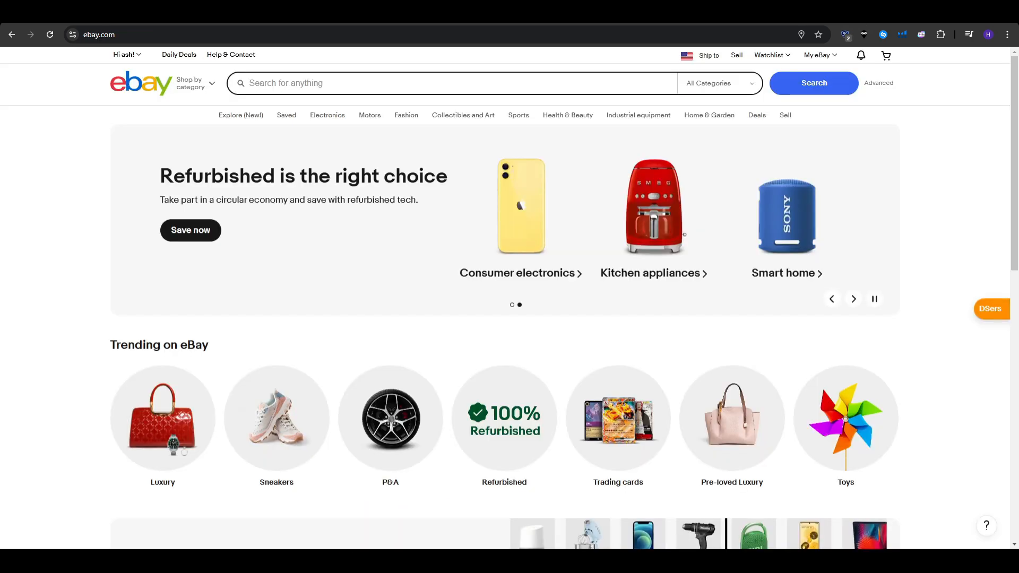
Look through the eBay homepage, from the featured banners and trending categories down to the footer
scroll(57, 228, down, 6)
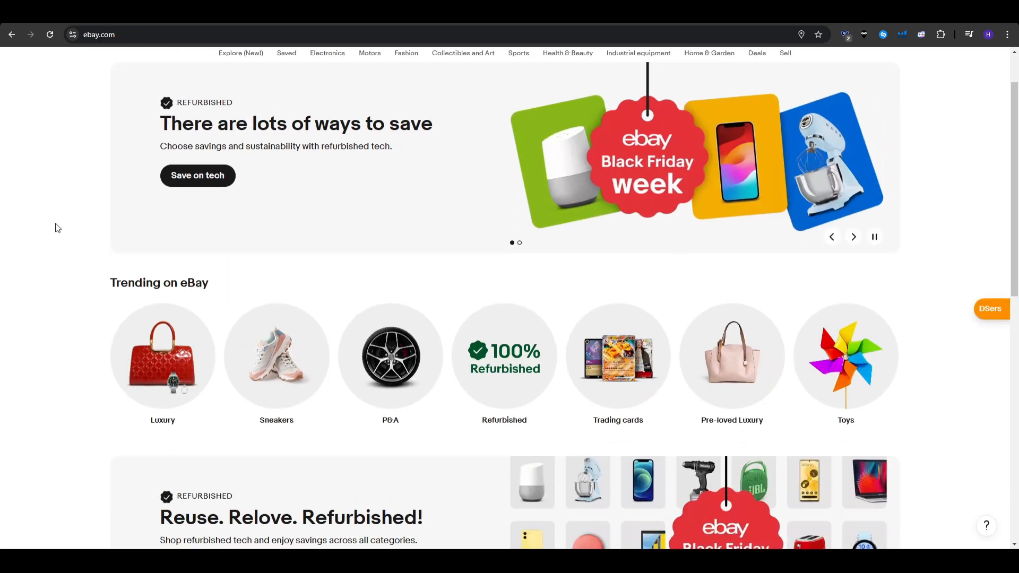
scroll(57, 228, down, 3)
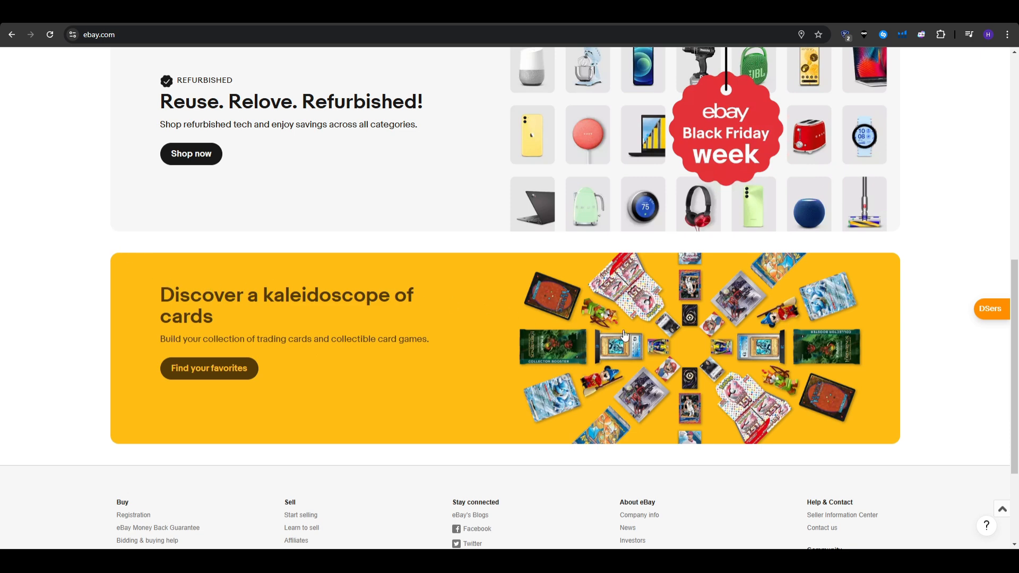
scroll(420, 316, up, 2)
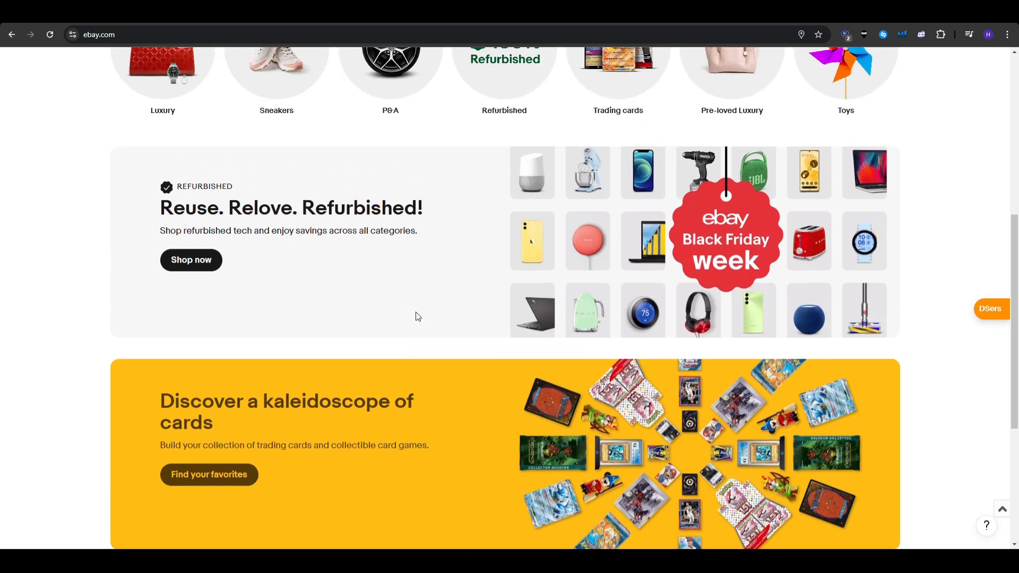
scroll(418, 316, up, 6)
Switch to CJdropshipping and open the Jewelry & Watches category
key(alt+Left)
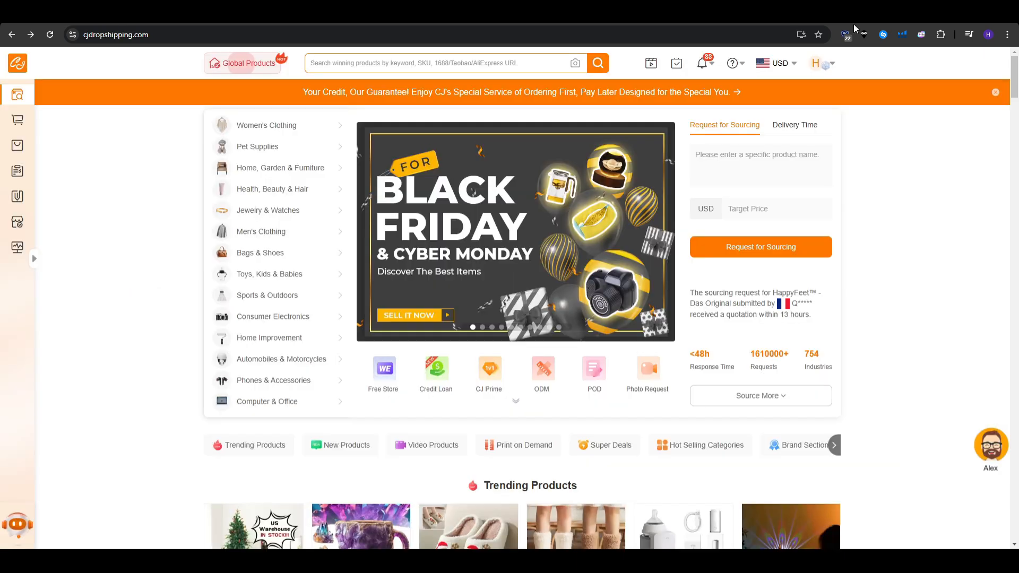
click(255, 211)
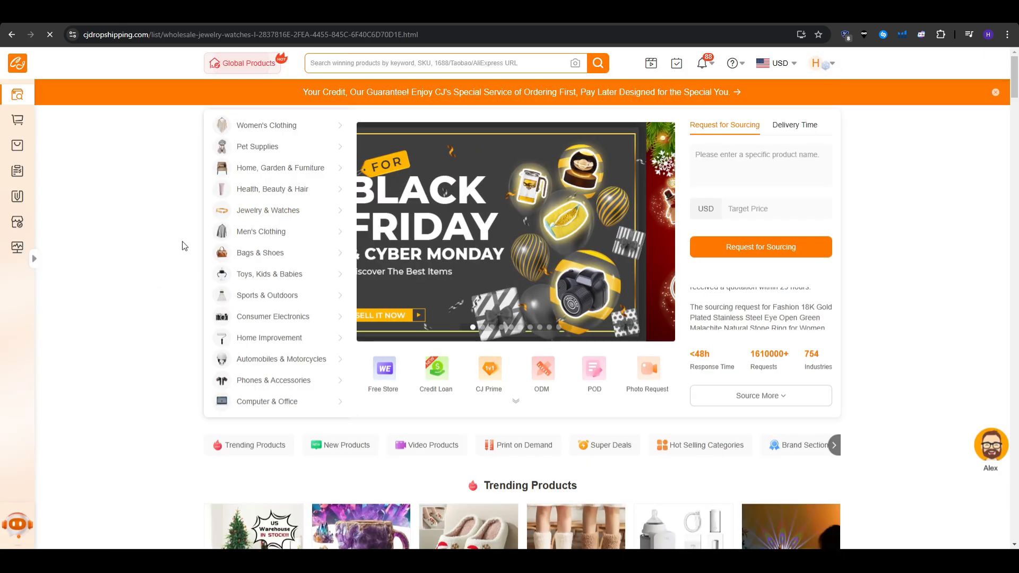
Switch back to eBay and review the trending categories and refurbished deals on its homepage
key(alt+Right)
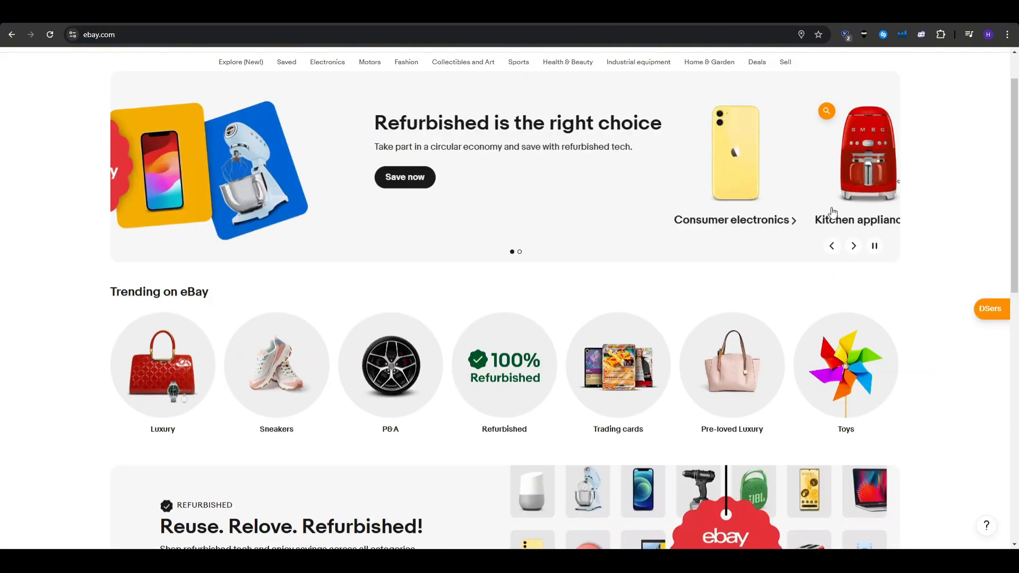
scroll(962, 305, down, 1)
scroll(961, 305, down, 6)
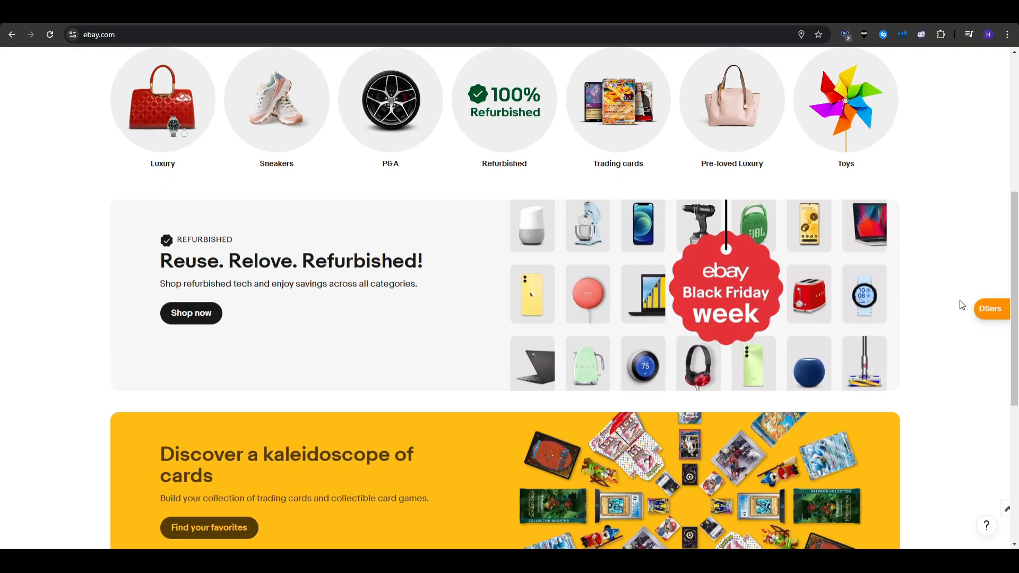
scroll(861, 294, up, 4)
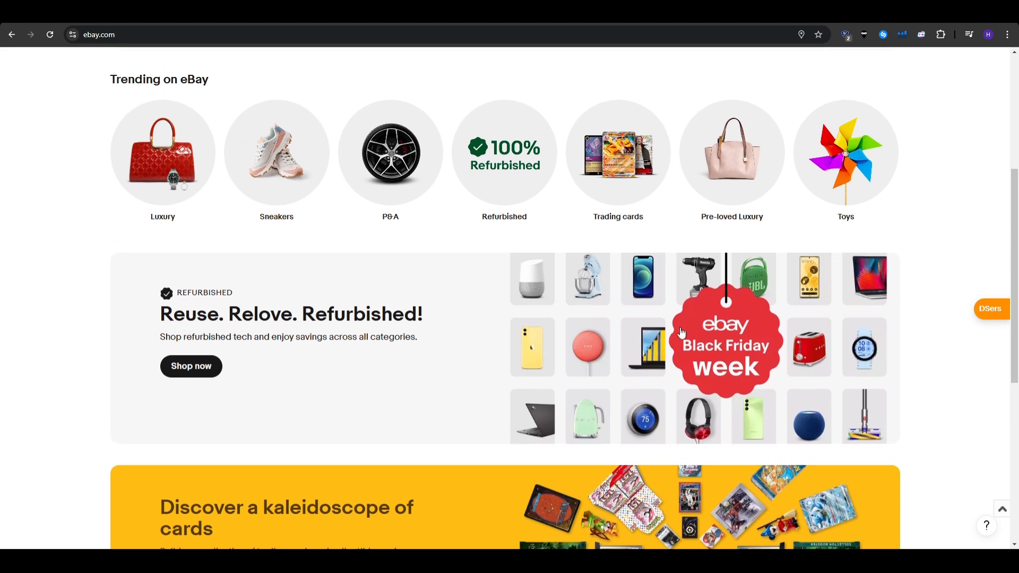
scroll(1006, 325, up, 5)
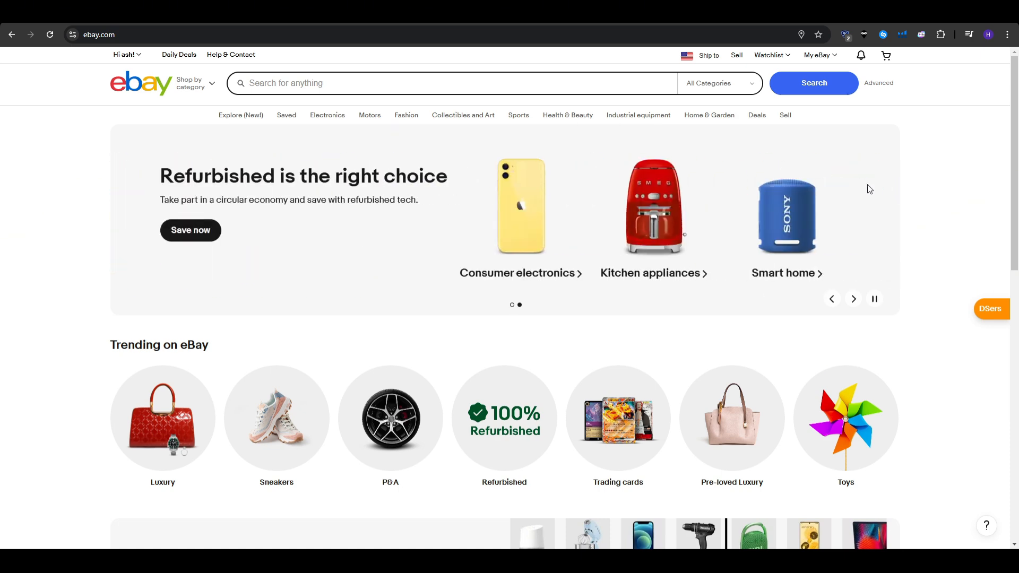
Sign out of eBay, switch away from the remembered account, and open the account registration form for a Business account
mouse_move(139, 58)
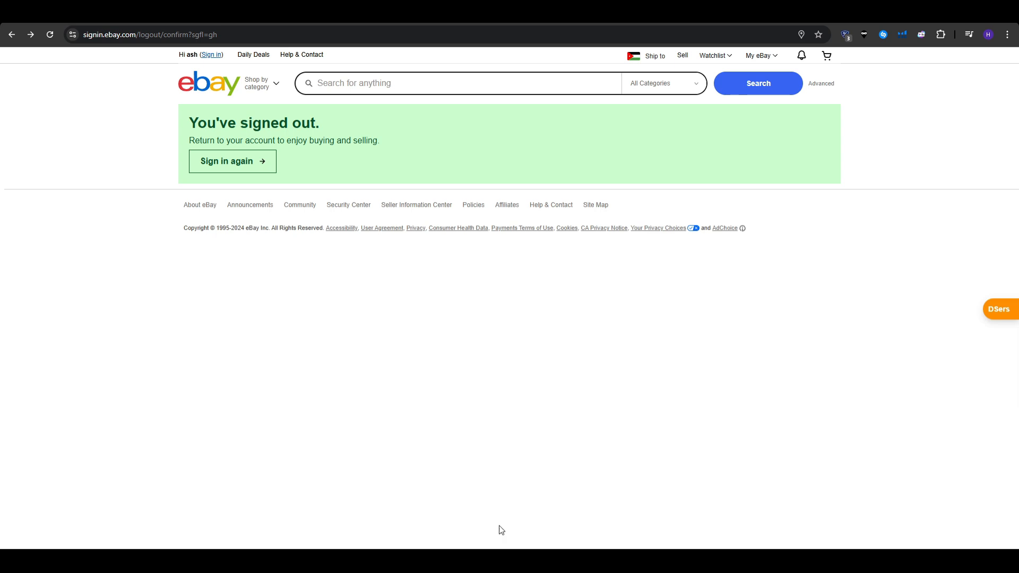
click(215, 60)
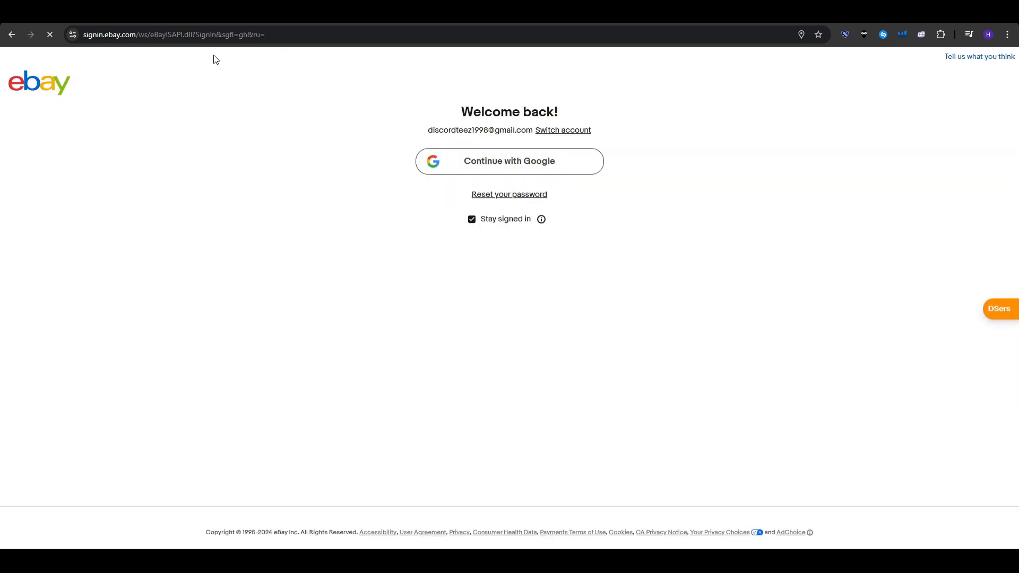
click(557, 133)
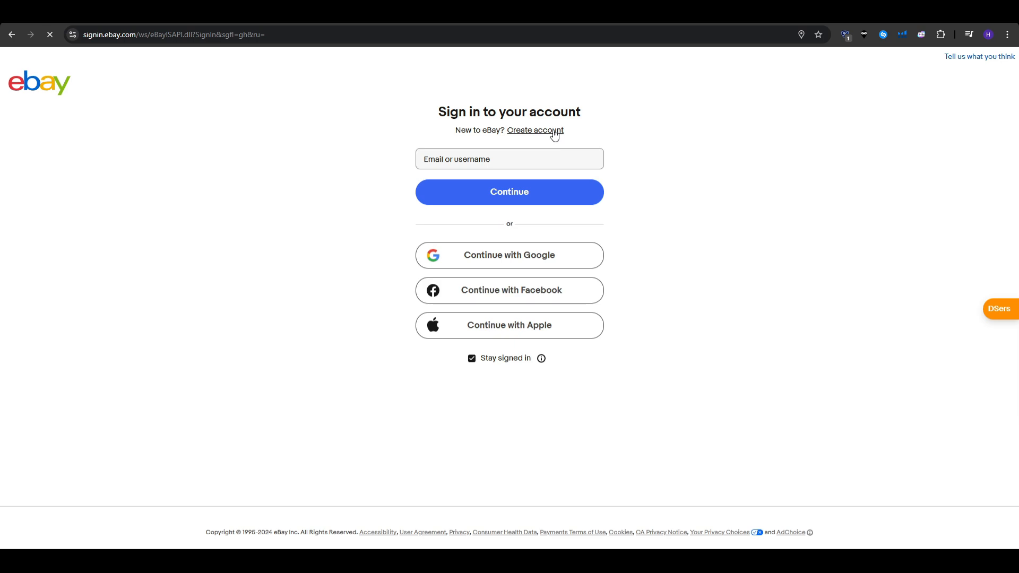
click(555, 131)
click(738, 145)
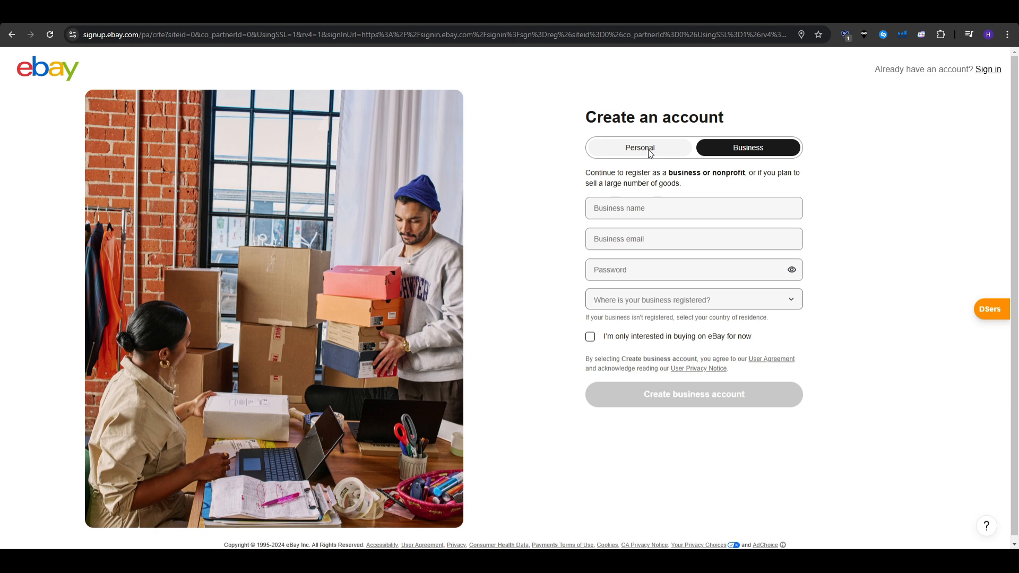
Enter "hashemyth llc" as the business name in the eBay business registration form
click(649, 208)
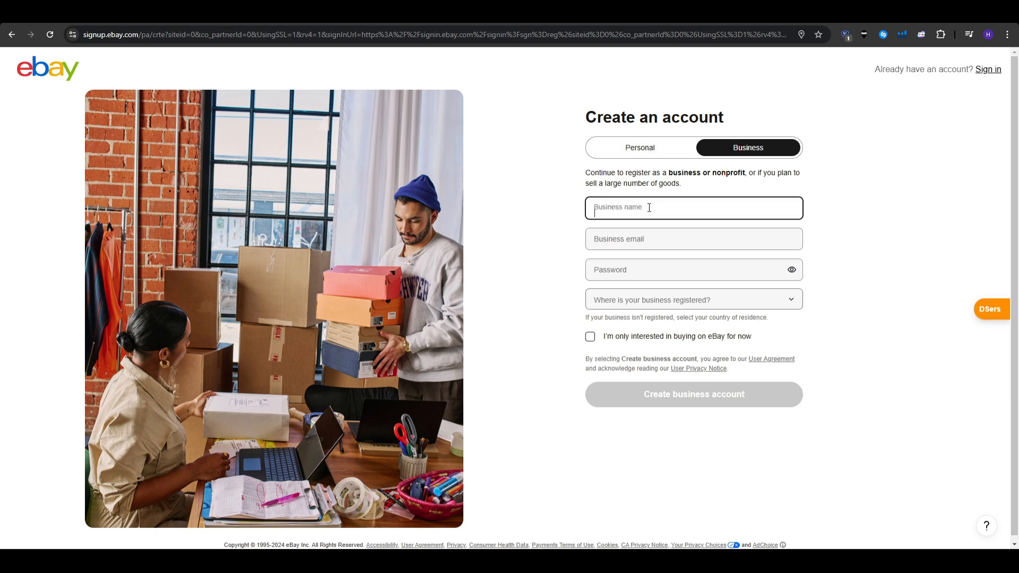
click(885, 212)
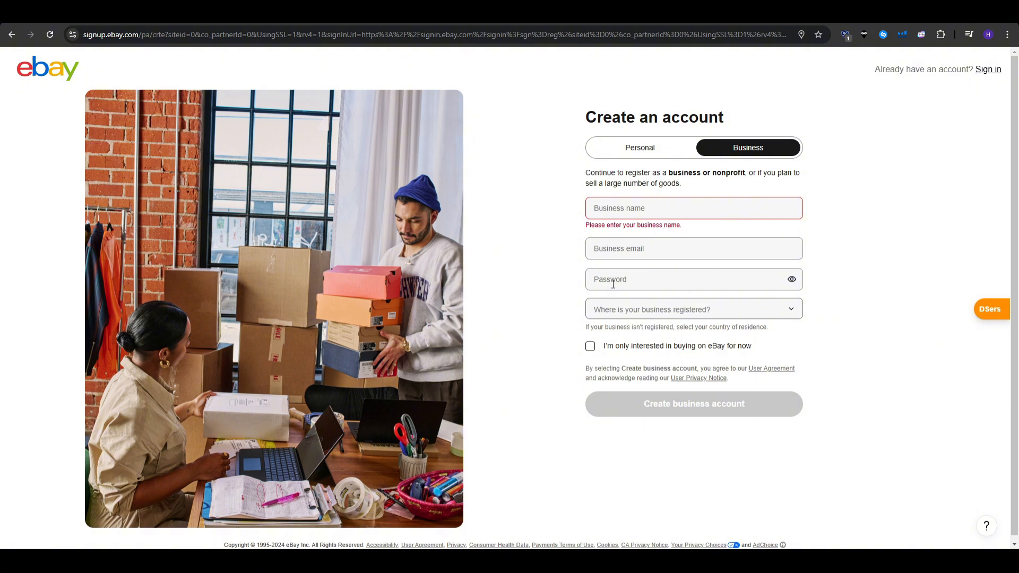
click(659, 218)
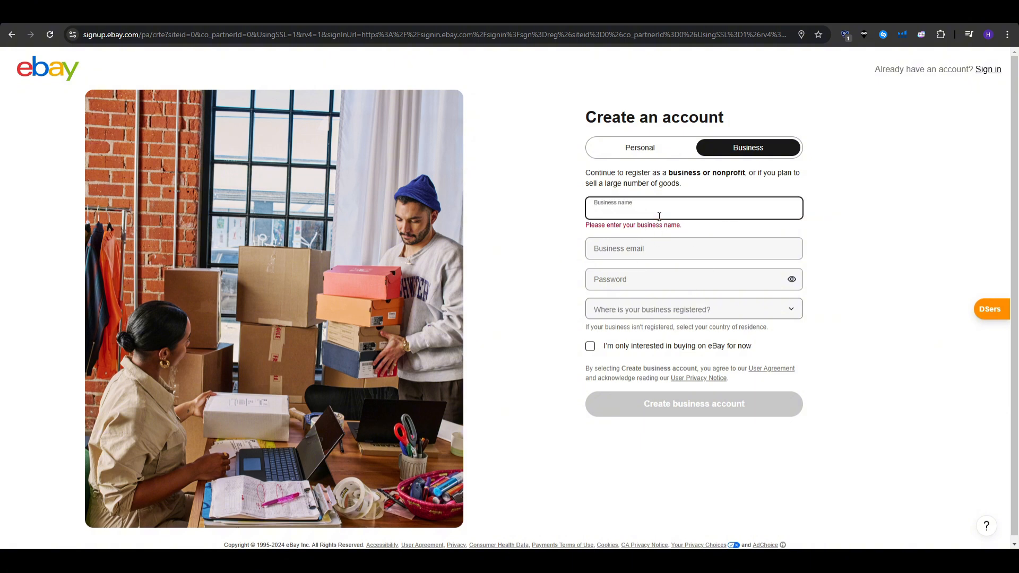
text(hashemyth llc)
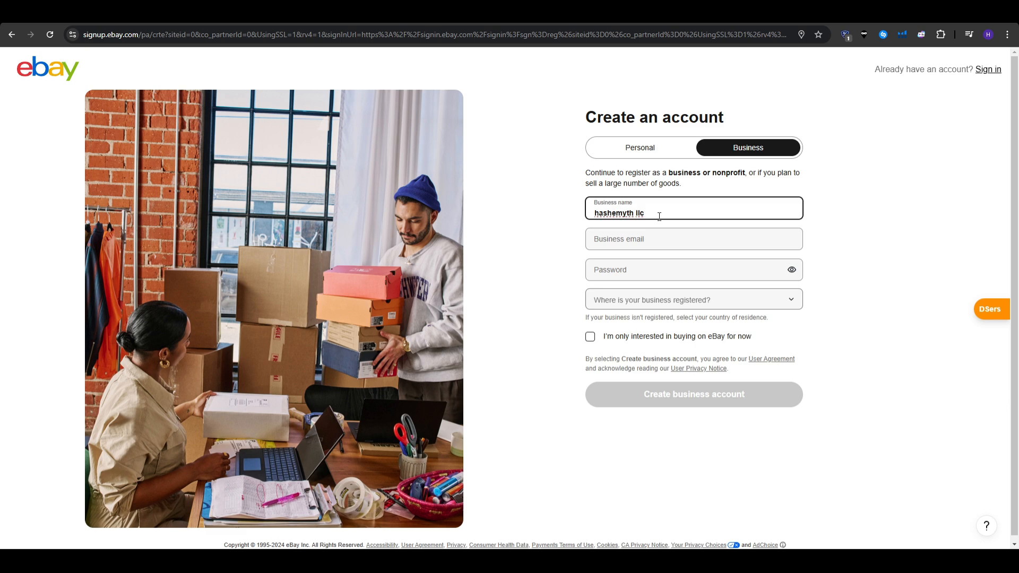
key(Tab)
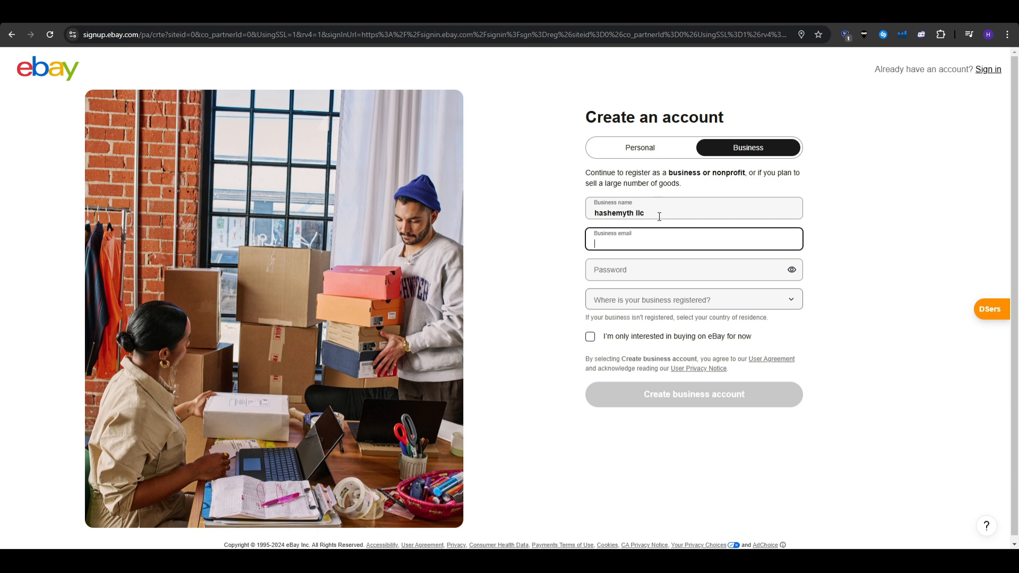
Leave the registration form and sign in to the existing eBay account with Google
click(990, 70)
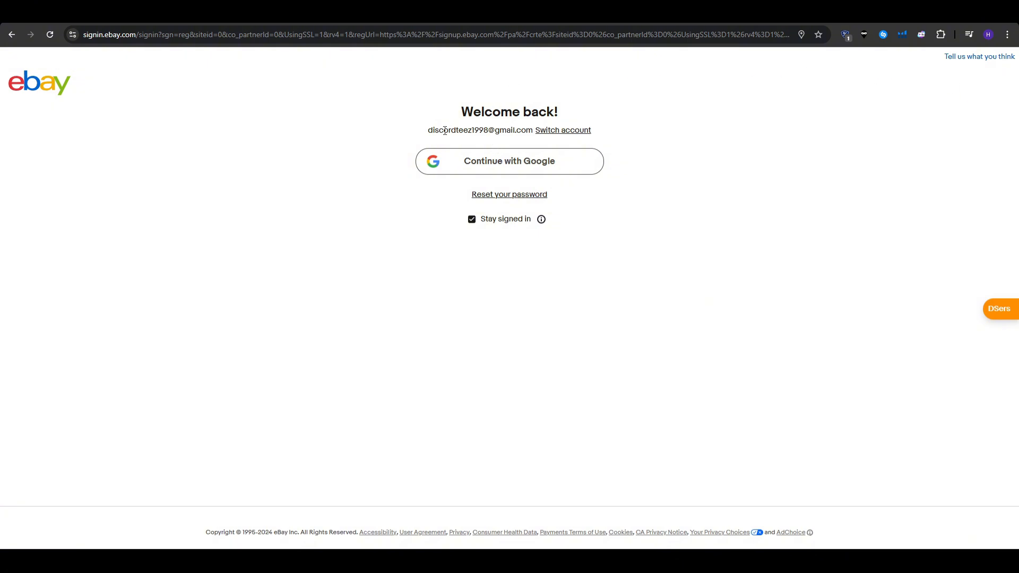
click(509, 159)
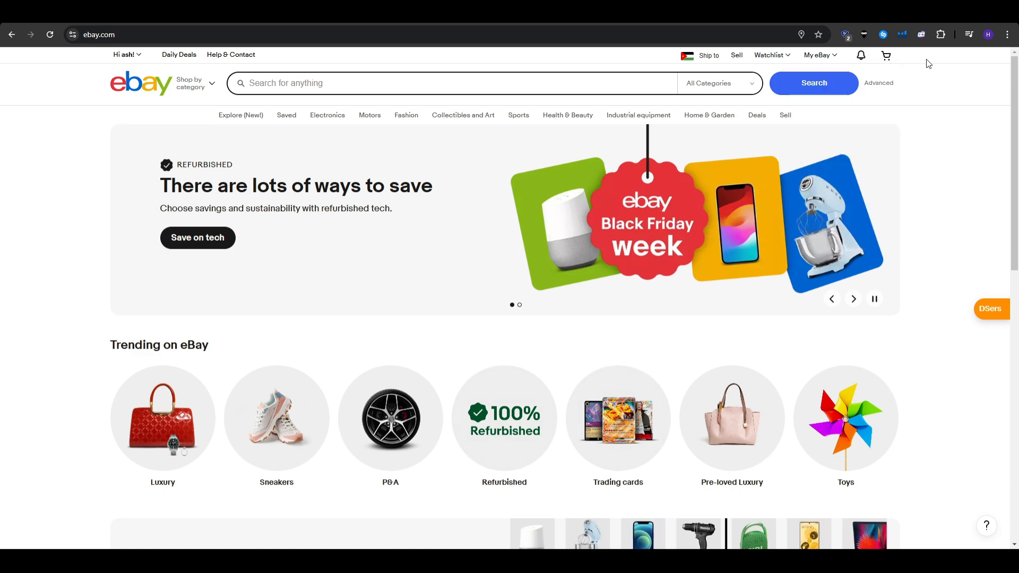
Switch to CJdropshipping and open its account registration
click(891, 23)
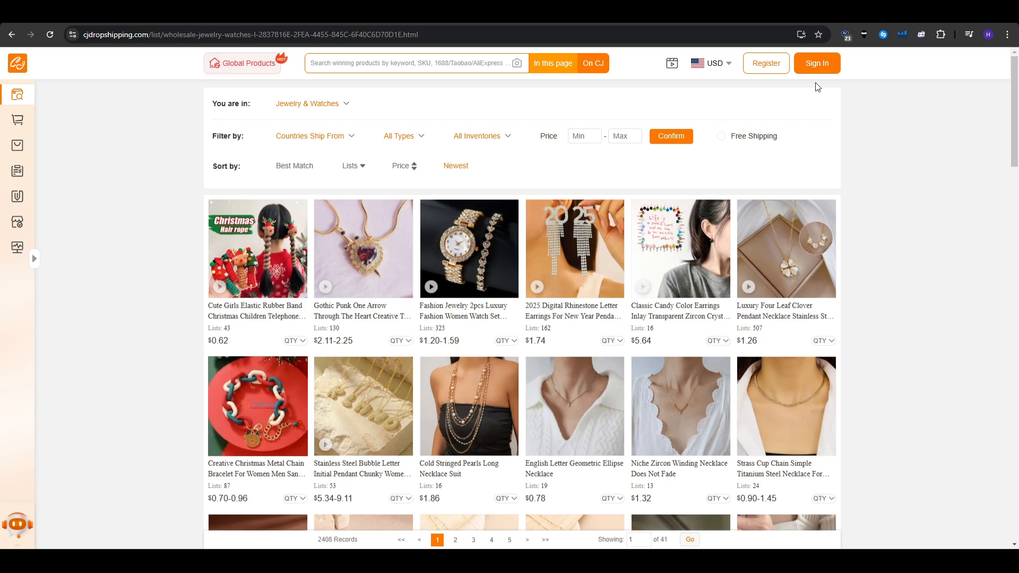
click(768, 69)
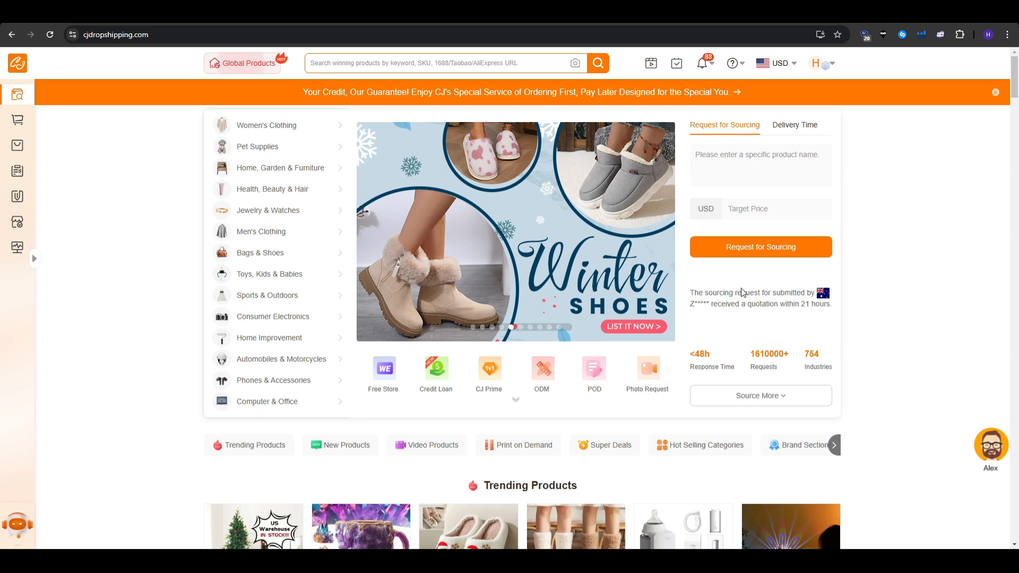
Browse the Trending Products, New Products and Video Products sections on the CJdropshipping homepage
scroll(114, 318, down, 1)
scroll(114, 318, down, 7)
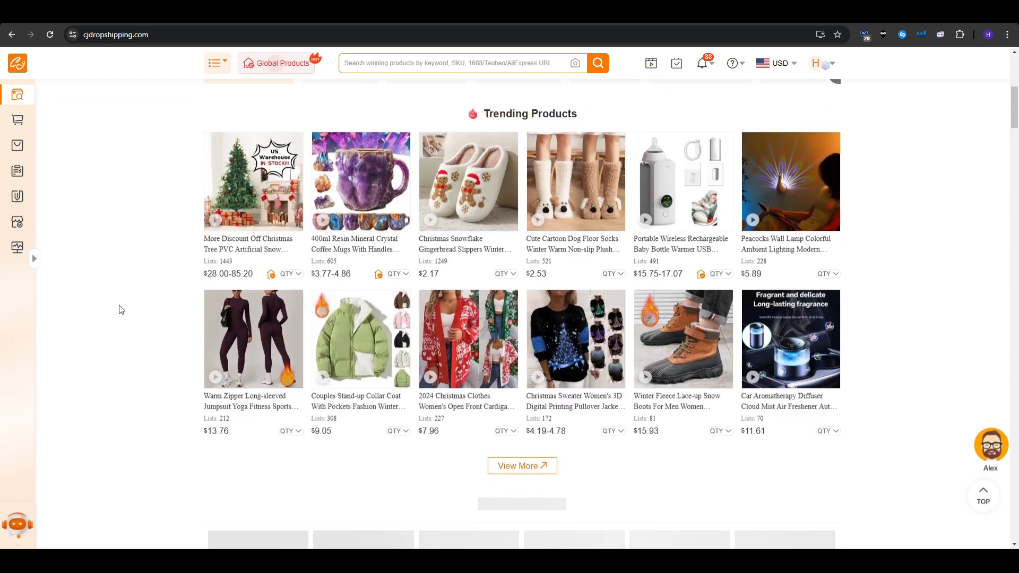
scroll(127, 301, down, 5)
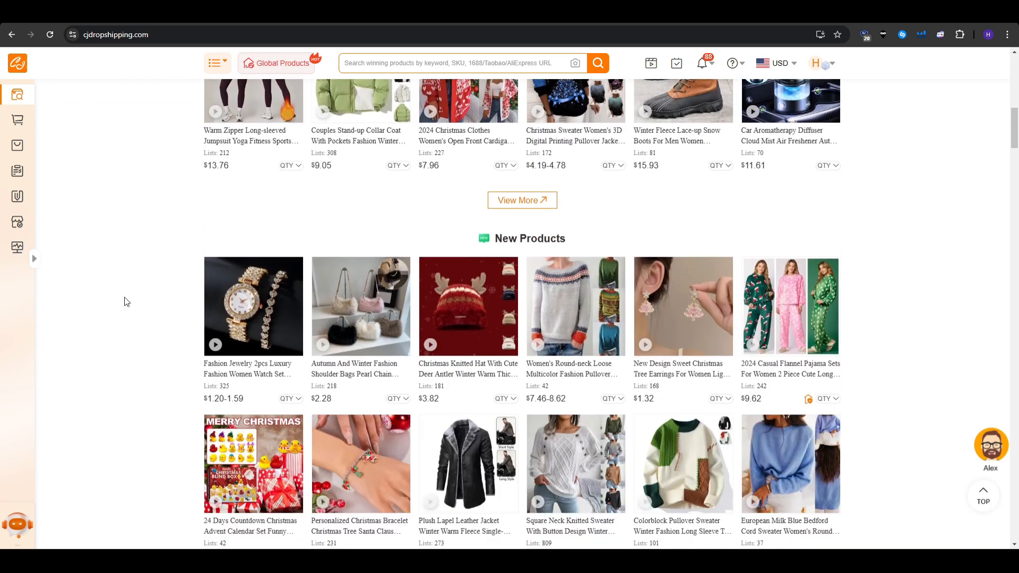
scroll(130, 282, down, 4)
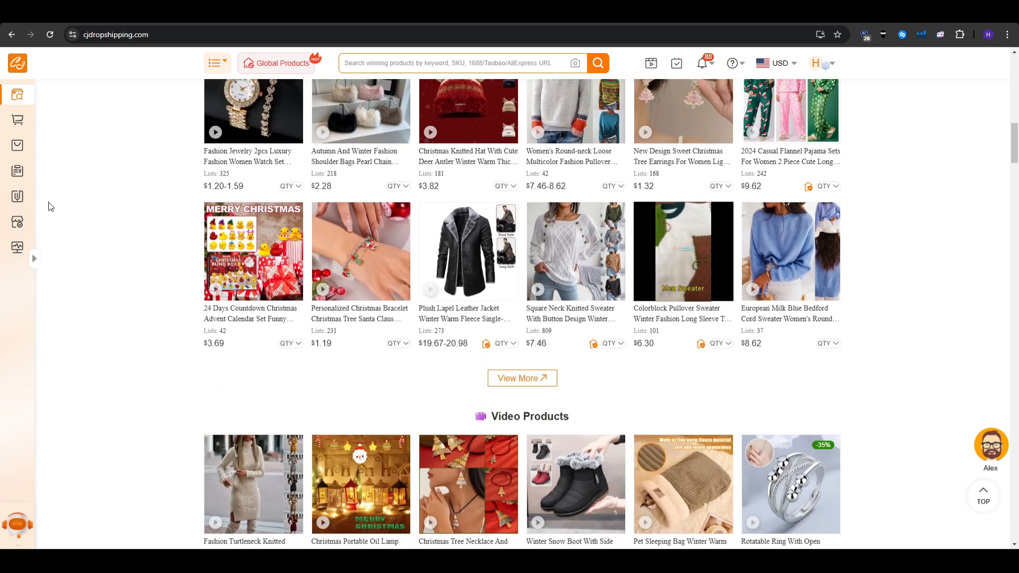
Open the store authorization page for eBay and start adding a store
mouse_move(32, 167)
mouse_move(11, 226)
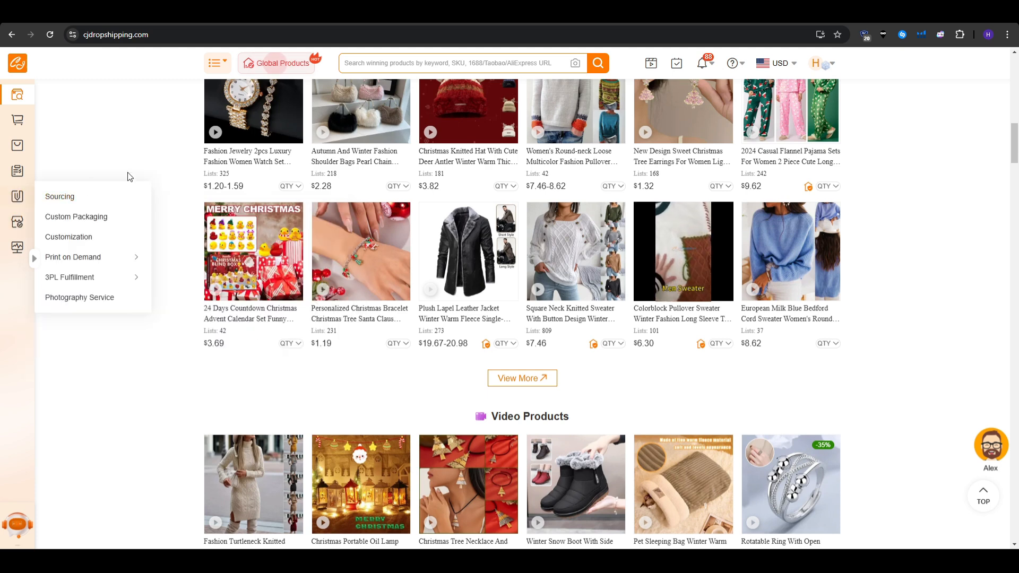
scroll(957, 292, up, 3)
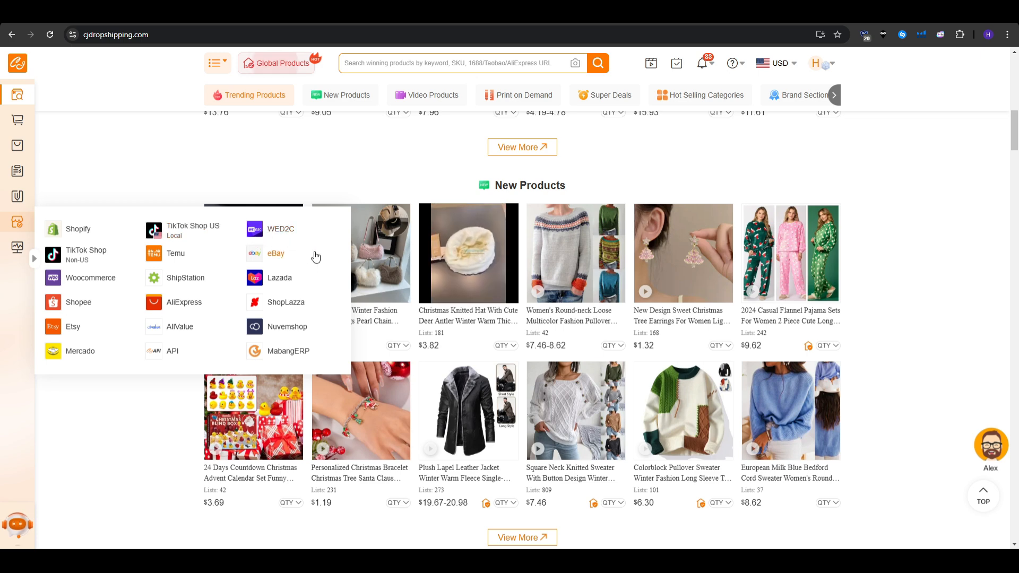
click(277, 258)
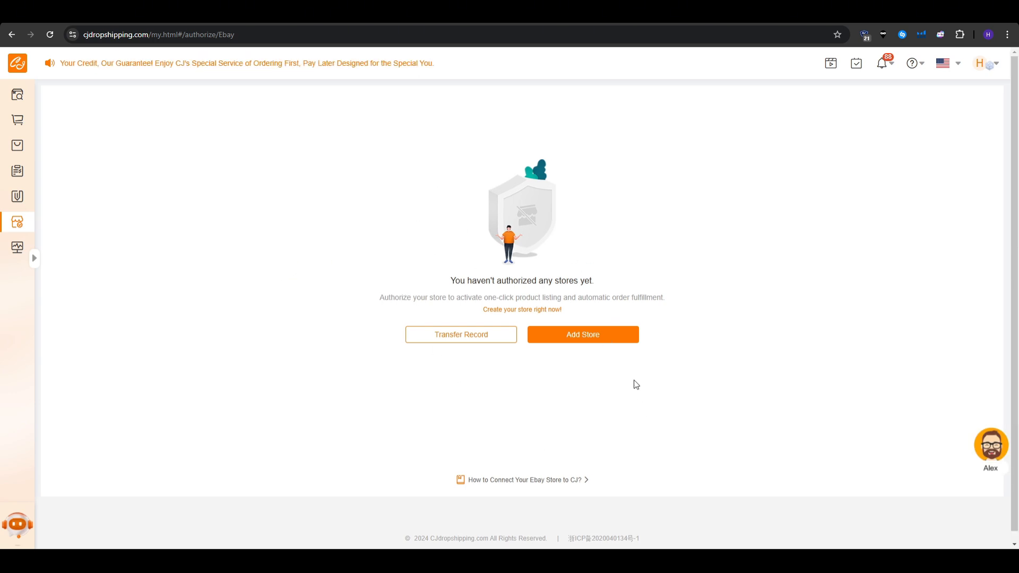
click(600, 336)
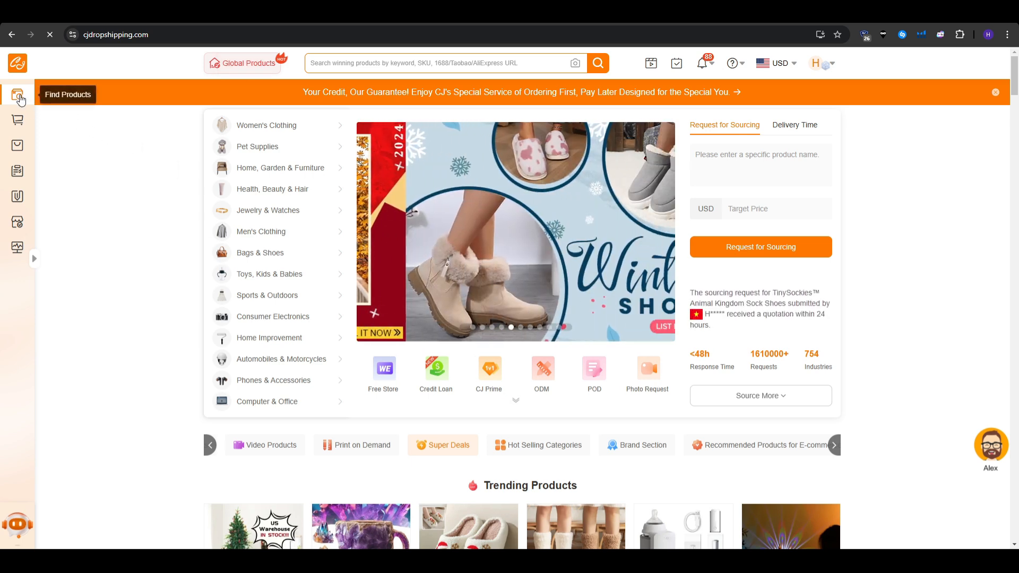
Open the product finder and check the shipping methods and delivery times from China to the United States
click(19, 99)
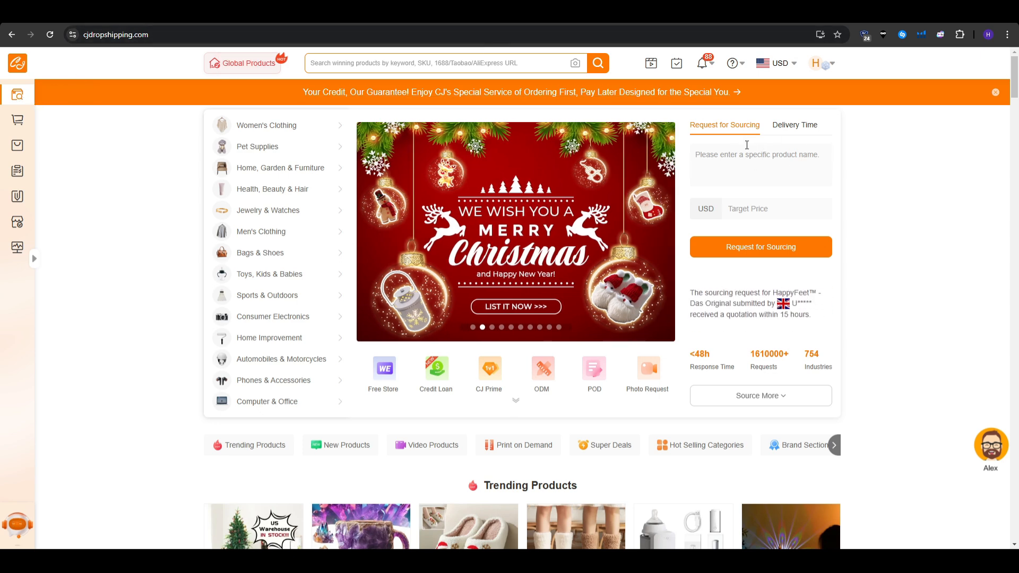
click(789, 132)
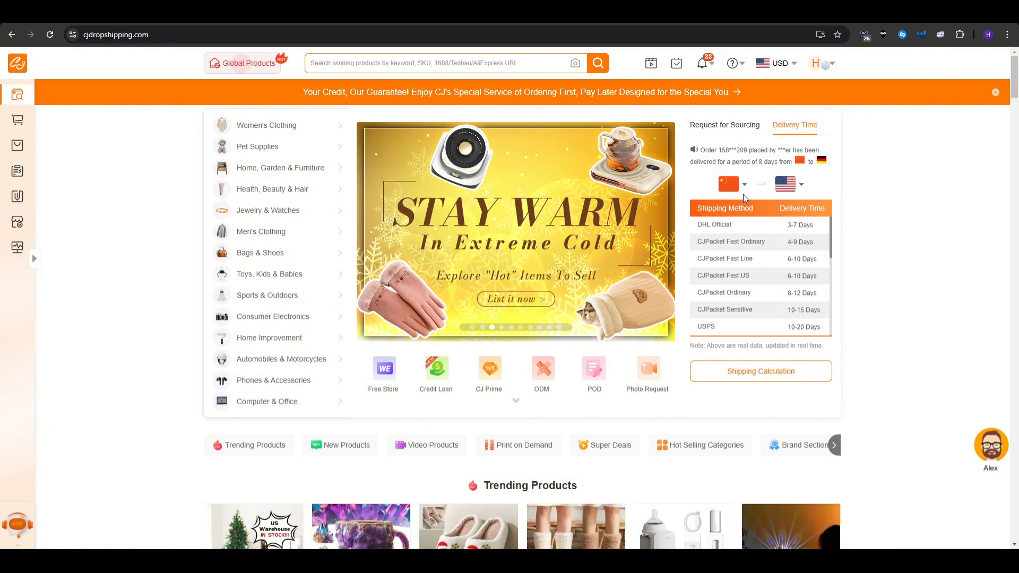
scroll(750, 243, down, 3)
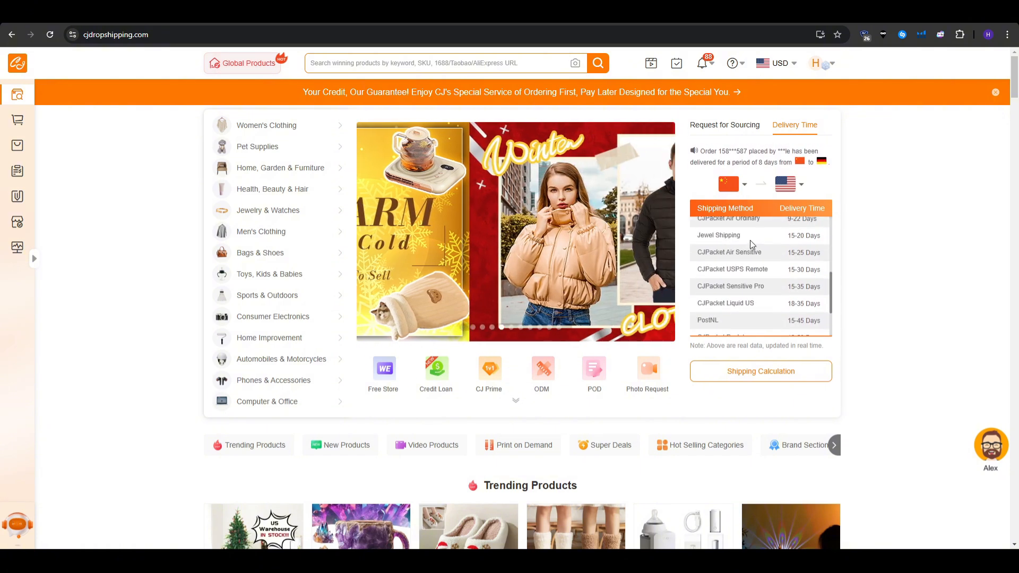
click(740, 128)
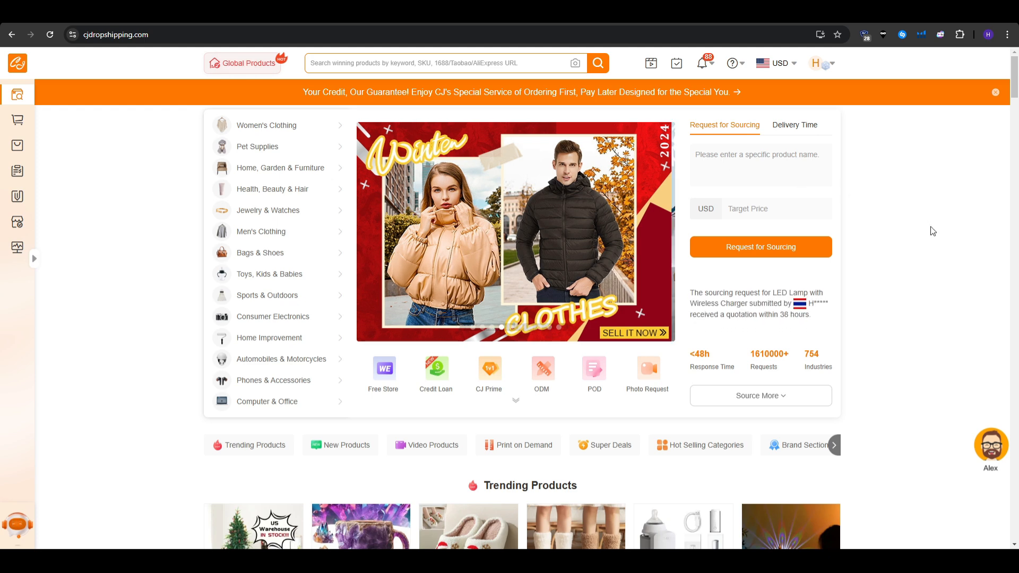
Browse the homepage product sections down to Hot Selling Categories and Brand Section
scroll(931, 230, down, 5)
scroll(932, 231, down, 9)
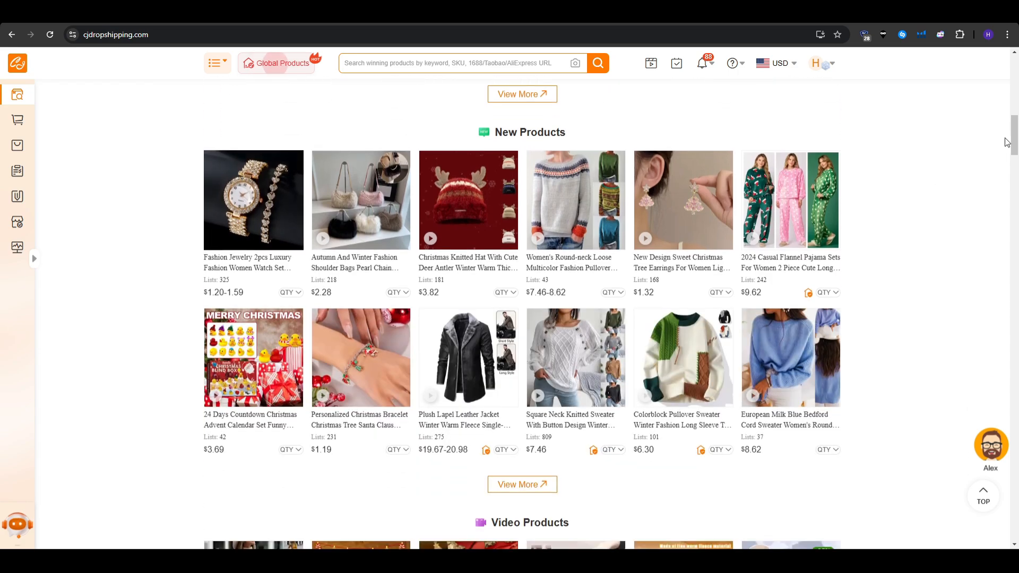
drag(1013, 137, 1000, 262)
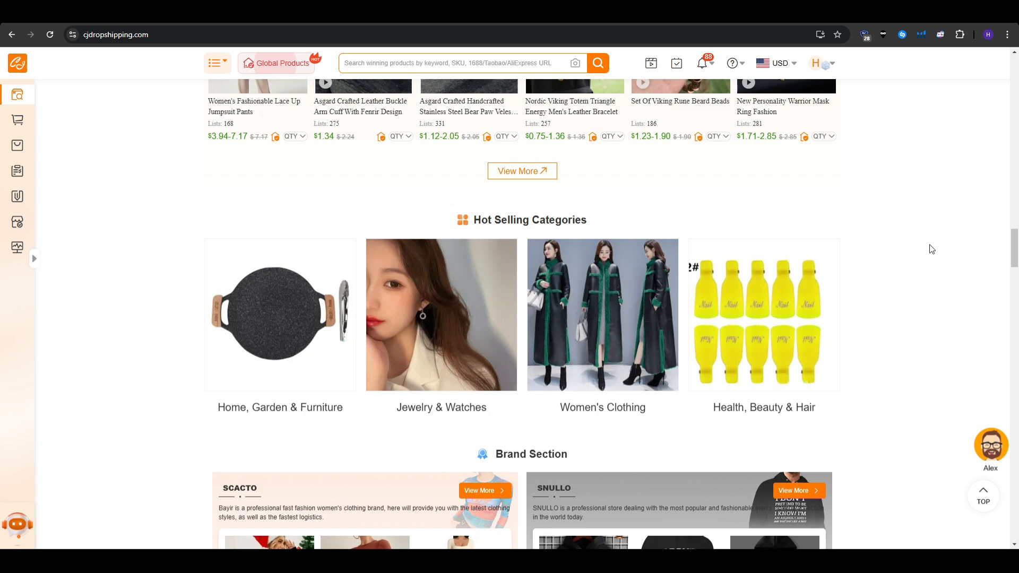
Open the eBay product zone from the homepage section Recommended Products for E-commerce Platform
scroll(929, 246, down, 10)
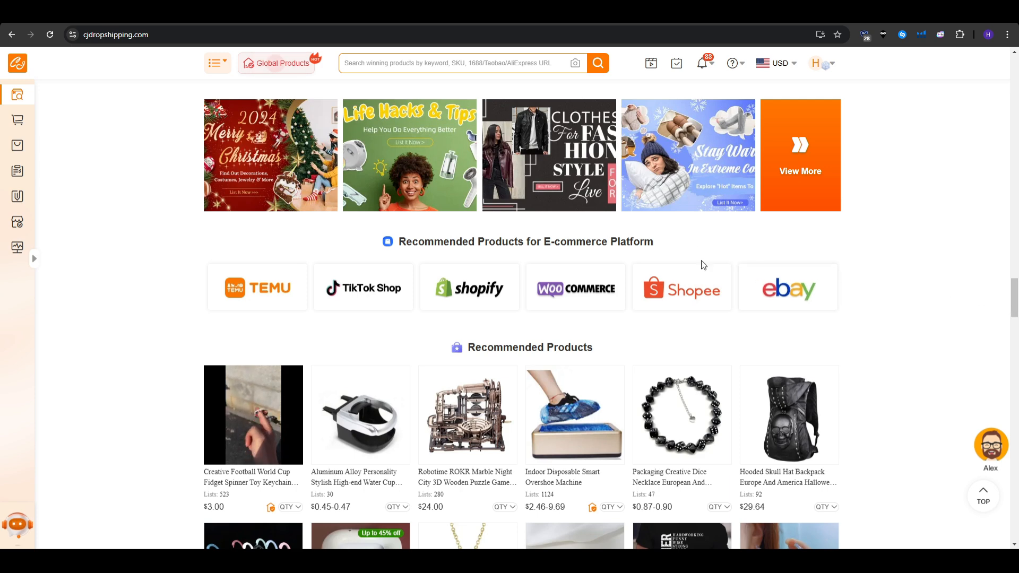
drag(655, 242, 375, 242)
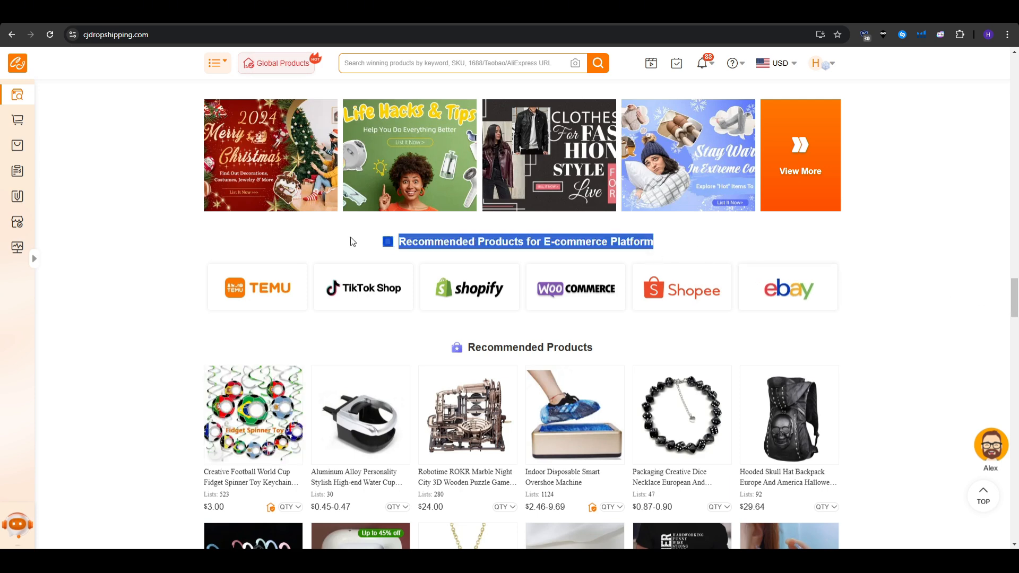
click(353, 242)
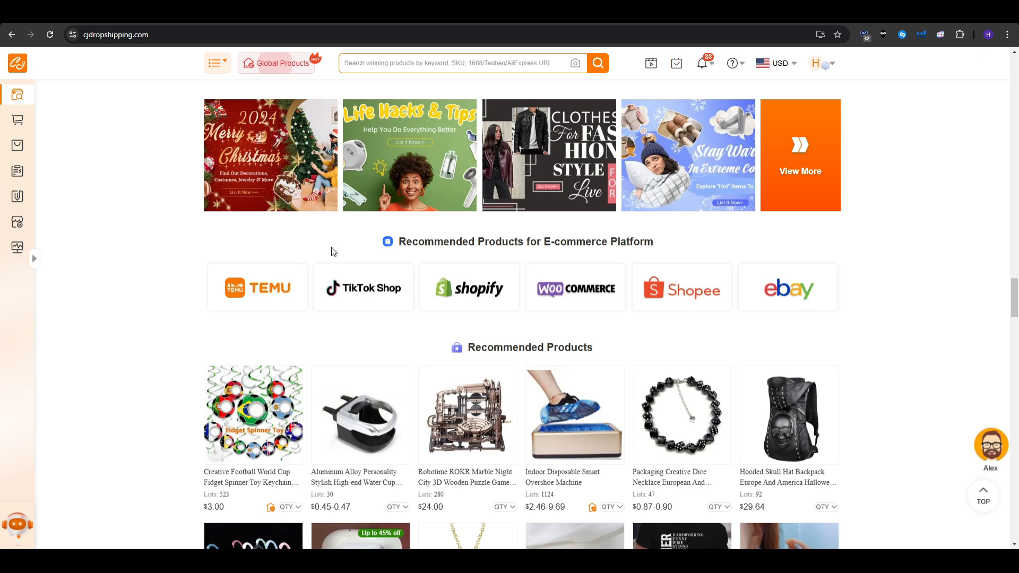
click(771, 294)
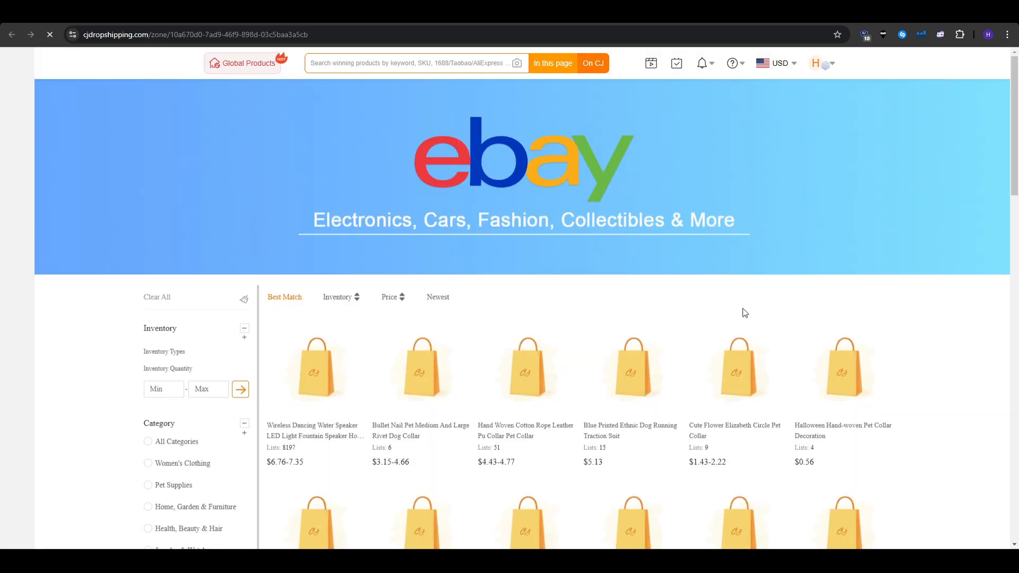
Review the inventory, price and lists filters of the eBay product zone and filter its products to the Pet Supplies category
scroll(690, 318, down, 2)
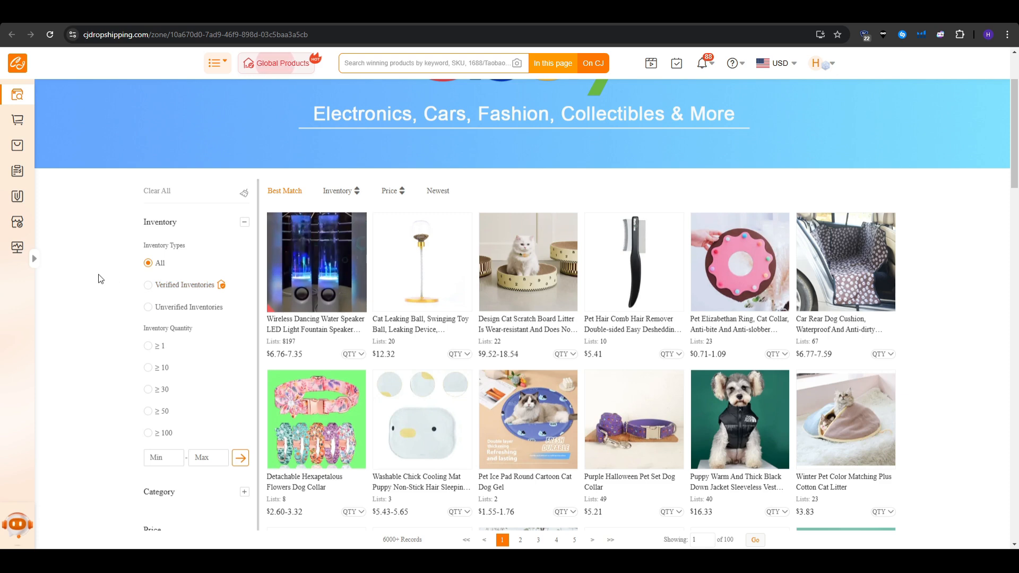
scroll(101, 278, down, 1)
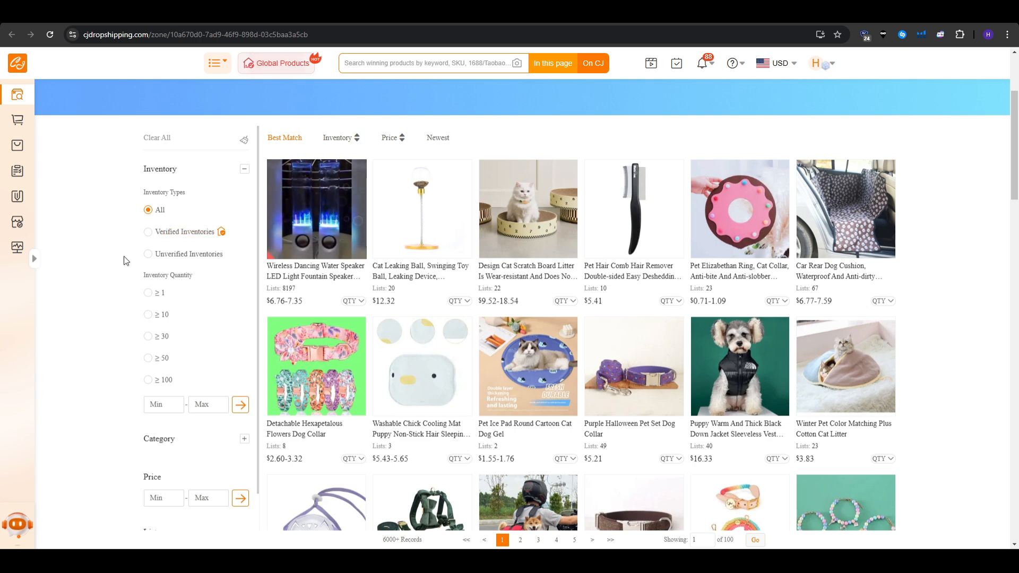
mouse_move(219, 234)
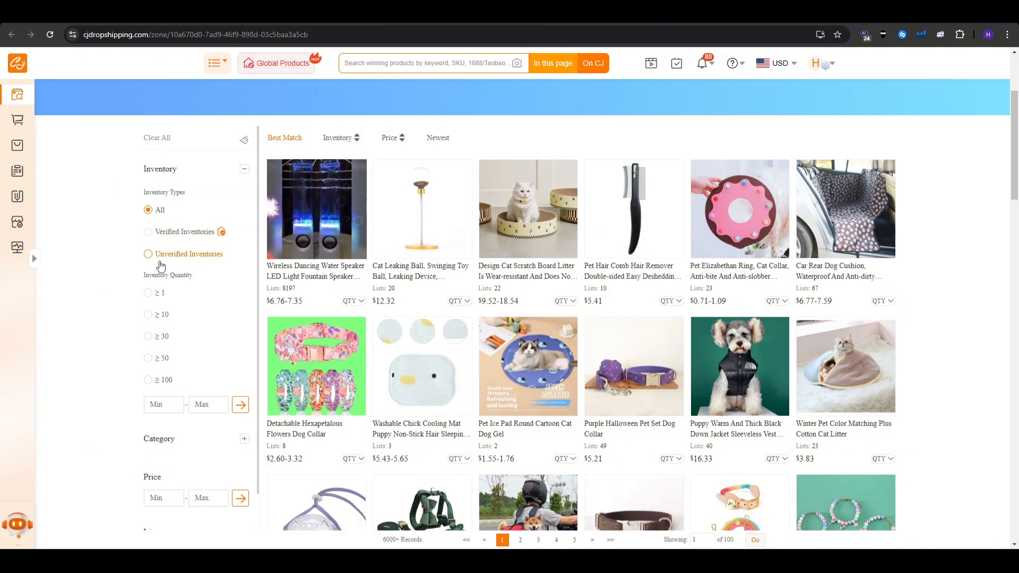
scroll(165, 284, down, 1)
scroll(165, 284, down, 3)
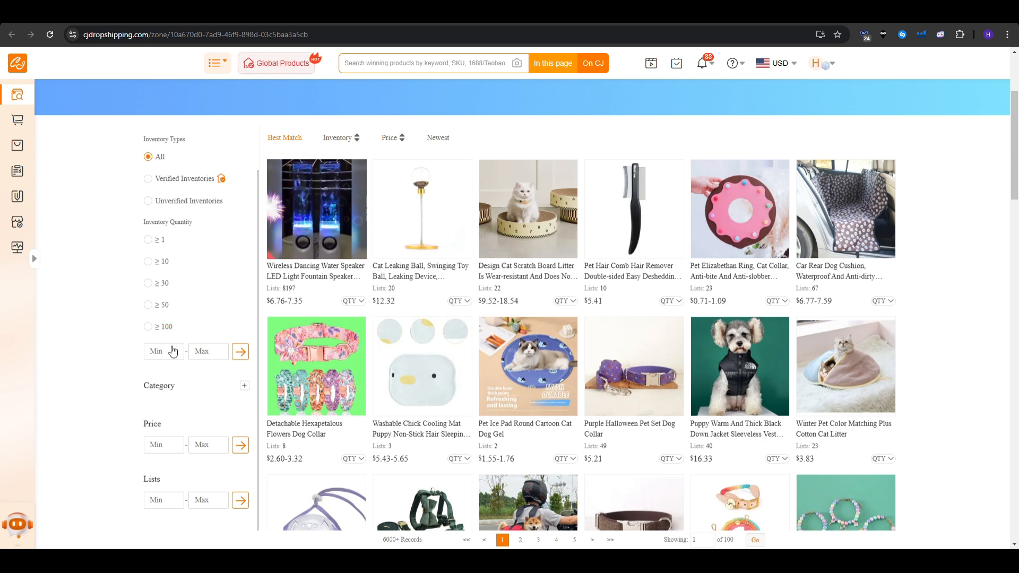
scroll(133, 347, down, 1)
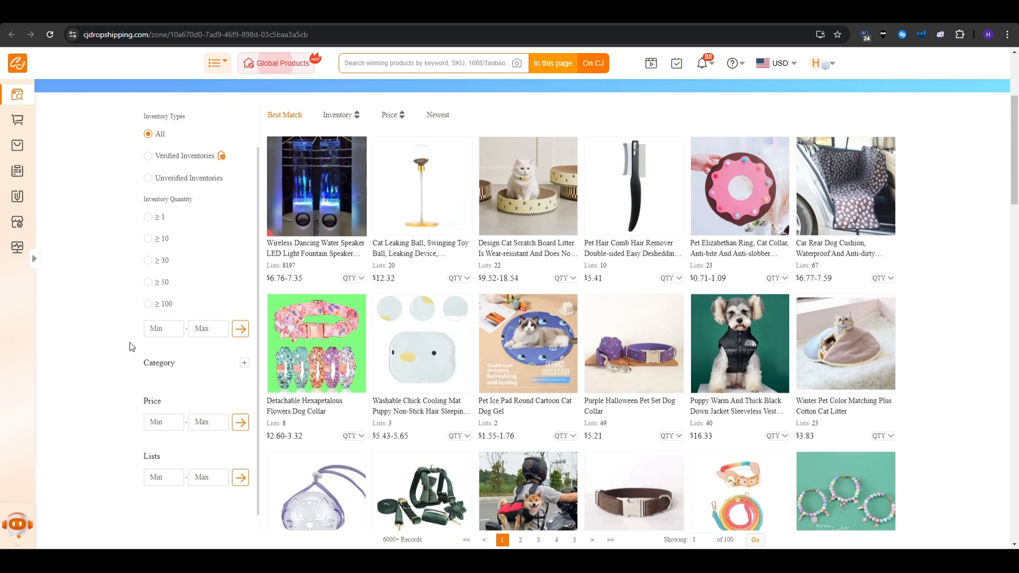
click(243, 350)
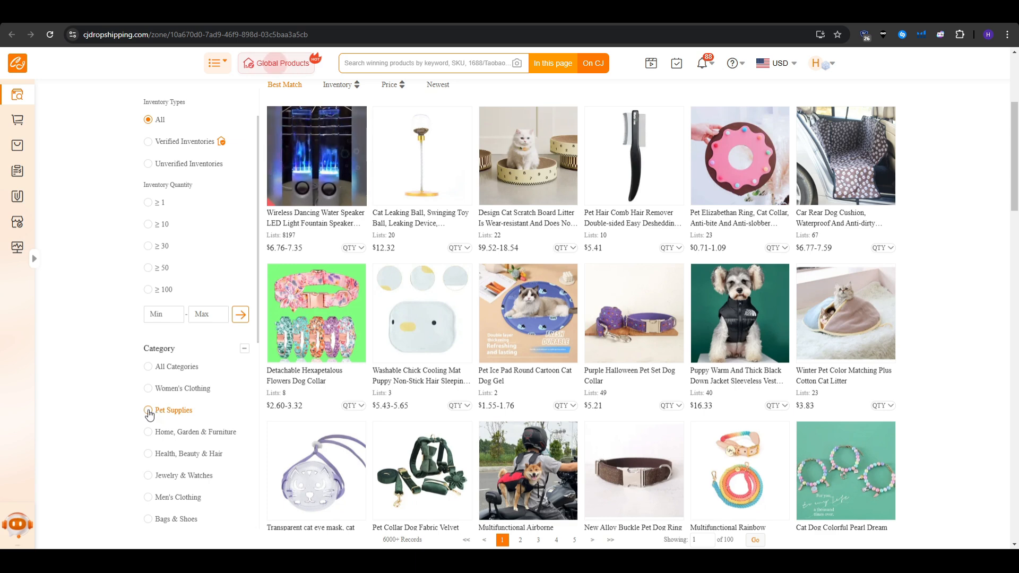
click(168, 411)
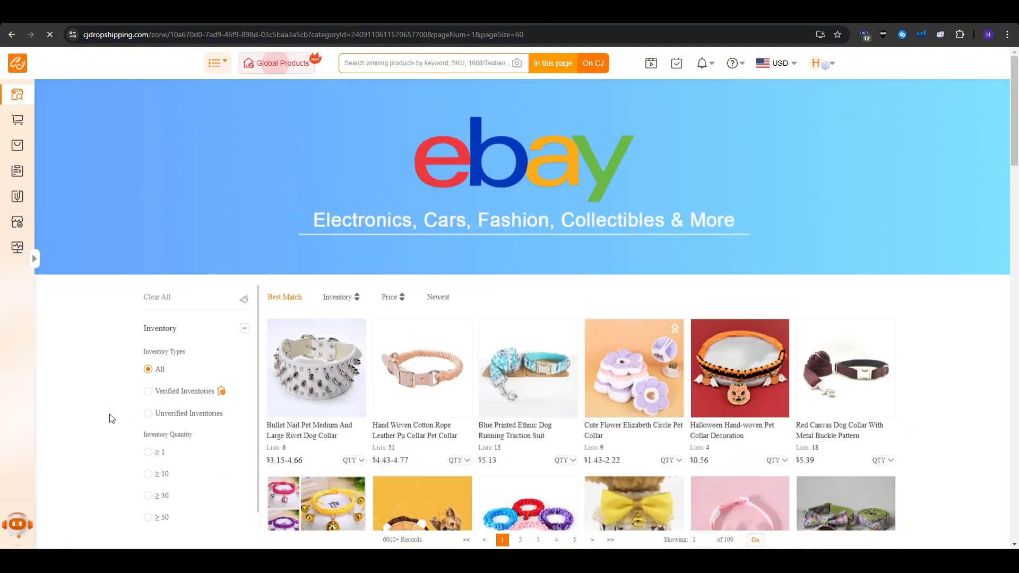
Examine the remaining filter options and browse the Pet Supplies products in the eBay zone
scroll(132, 397, down, 2)
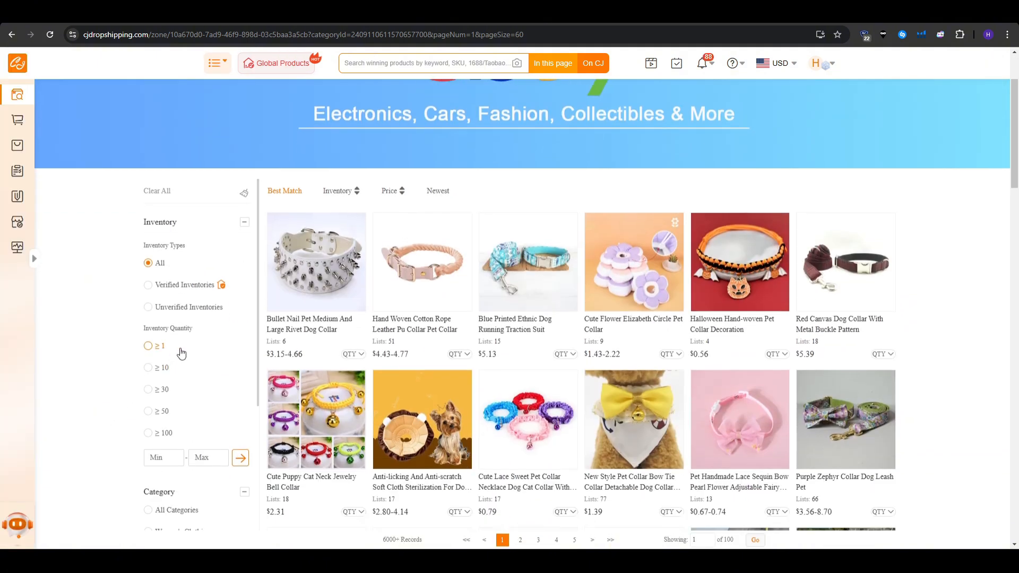
scroll(181, 353, down, 4)
scroll(183, 365, down, 4)
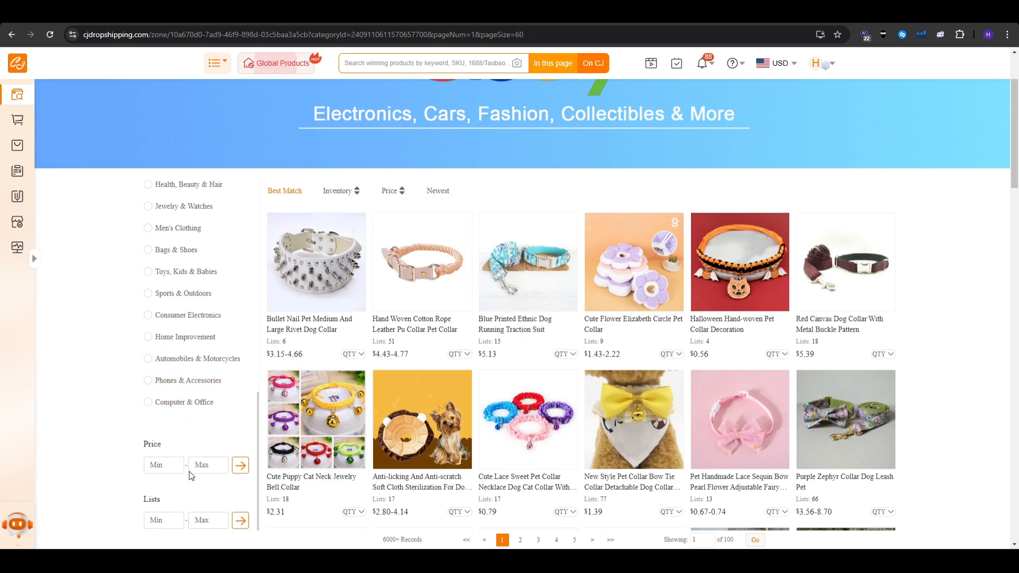
scroll(176, 381, up, 10)
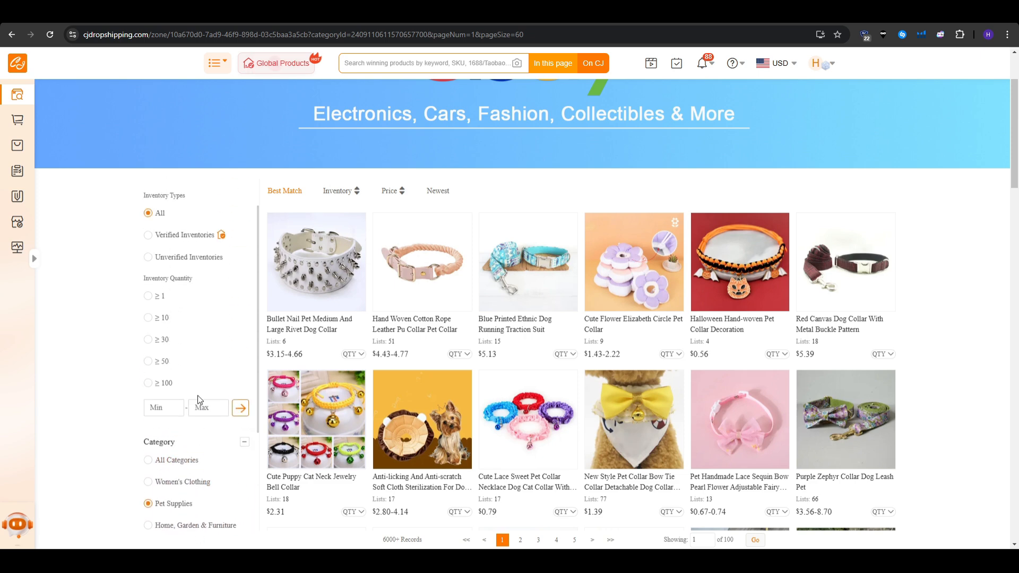
scroll(690, 305, down, 3)
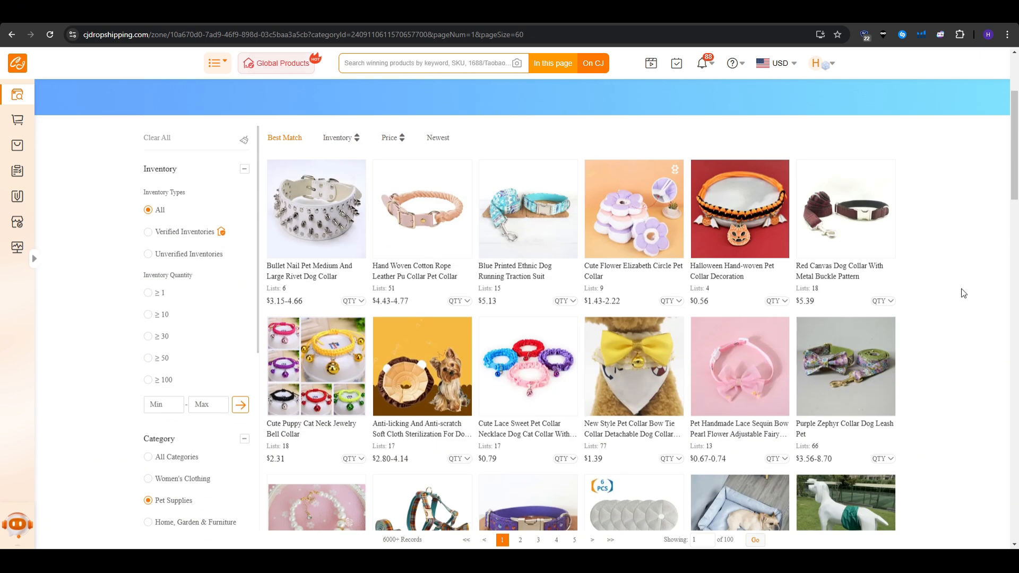
scroll(963, 294, down, 8)
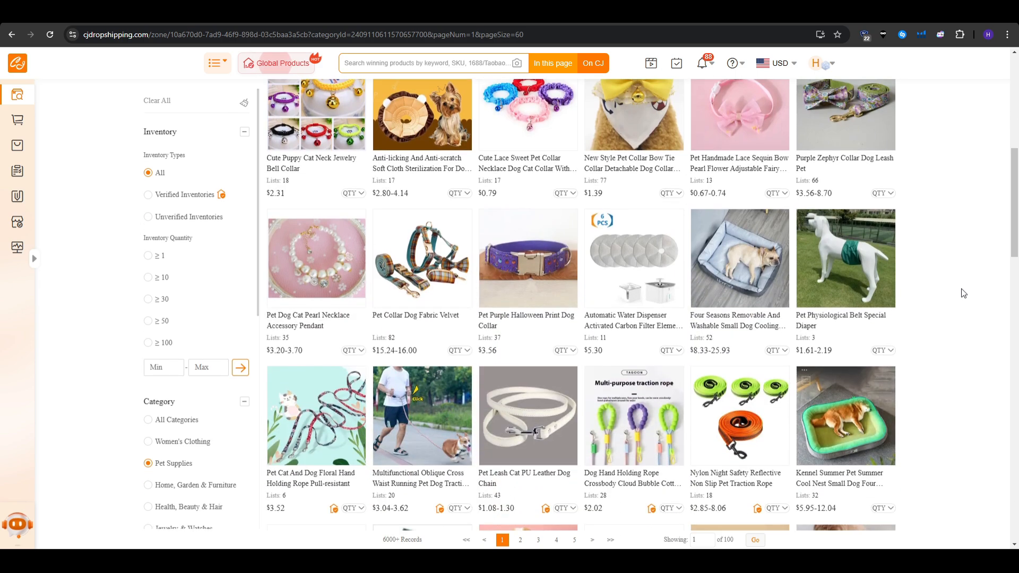
scroll(964, 294, down, 3)
scroll(960, 297, up, 14)
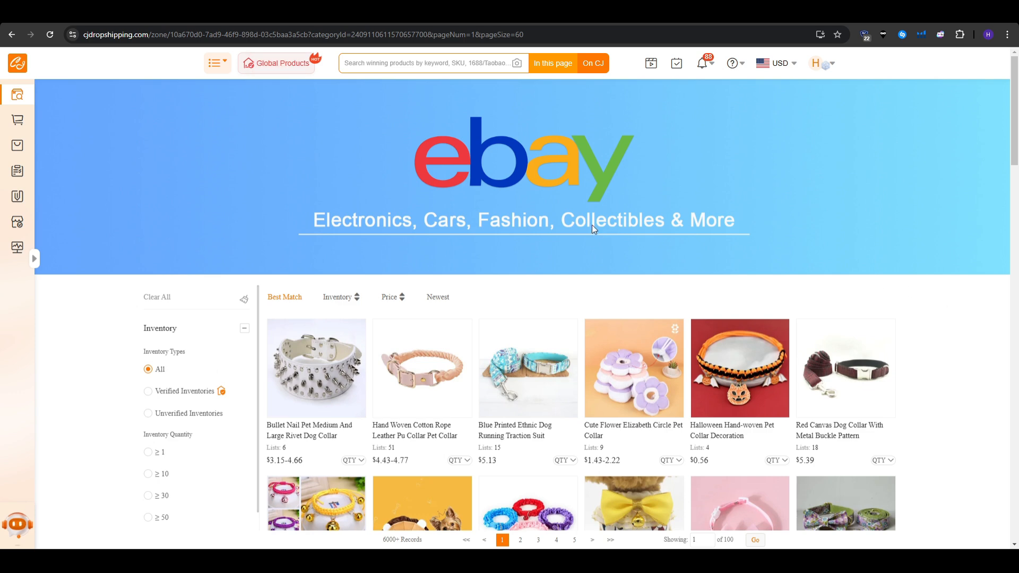
Sort the Pet Supplies products by newest
scroll(557, 323, down, 3)
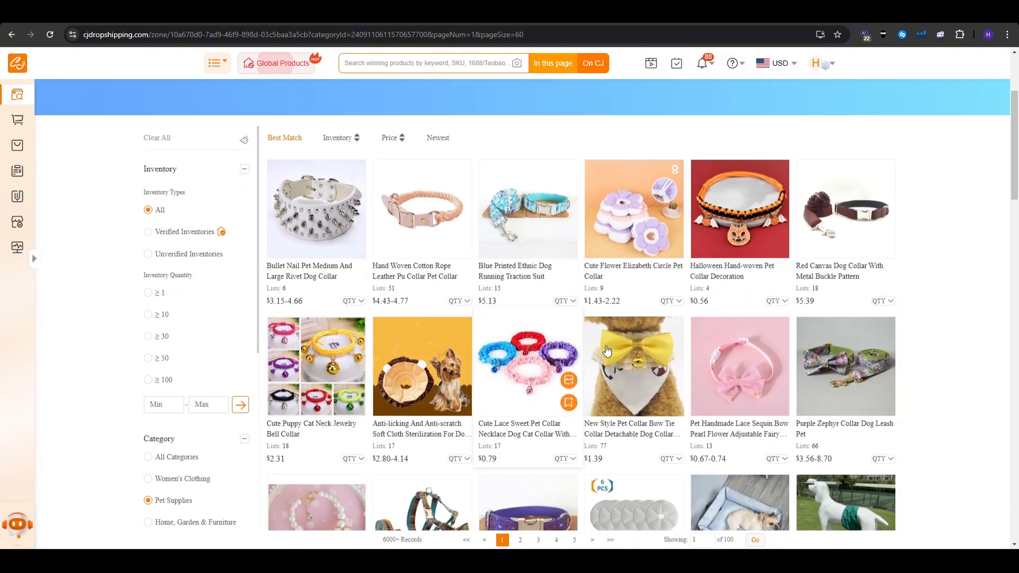
scroll(561, 332, up, 2)
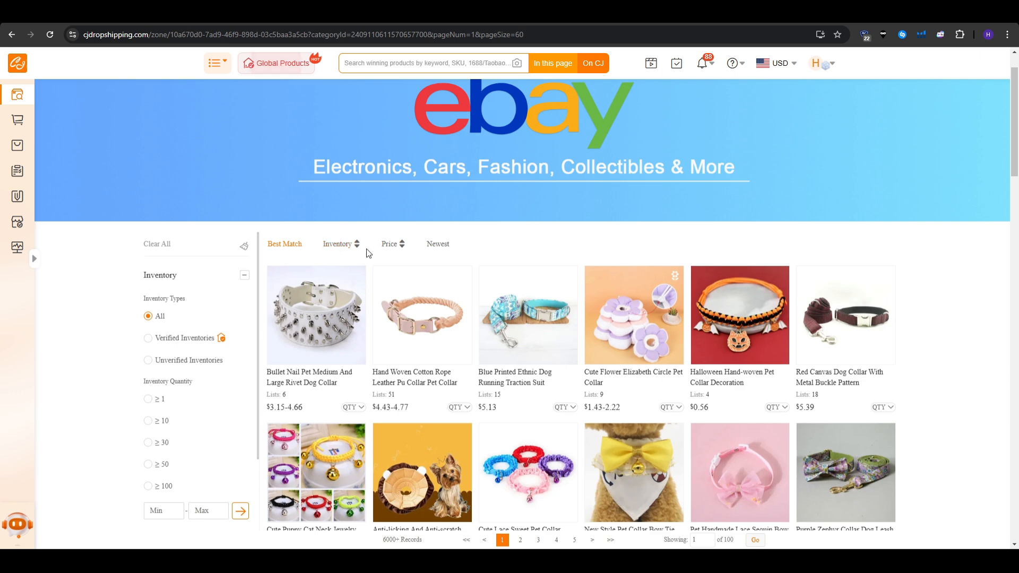
click(442, 248)
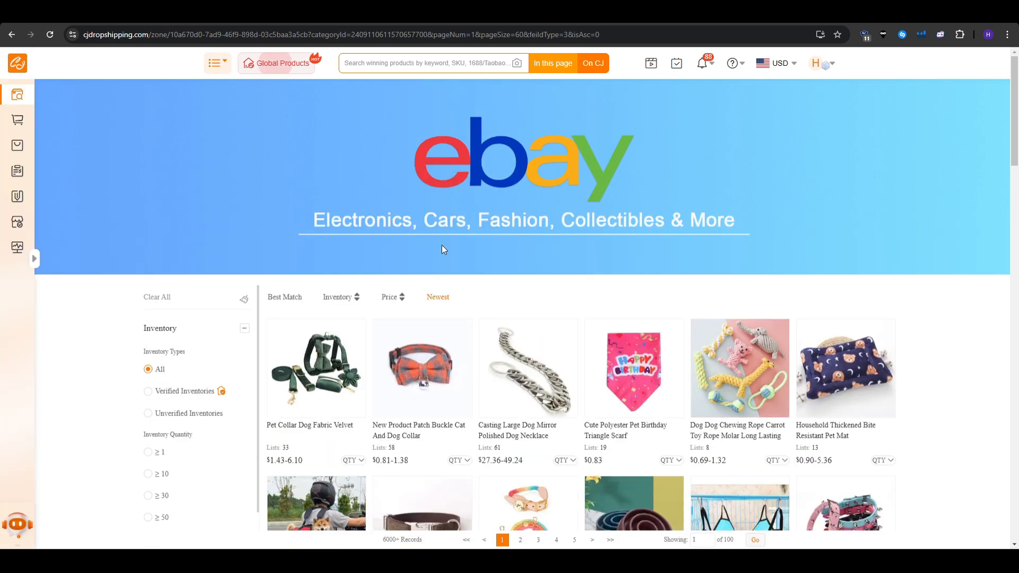
Open the Pet Collar Dog Fabric Velvet product from the results and start listing it to the eBay store
scroll(442, 248, down, 4)
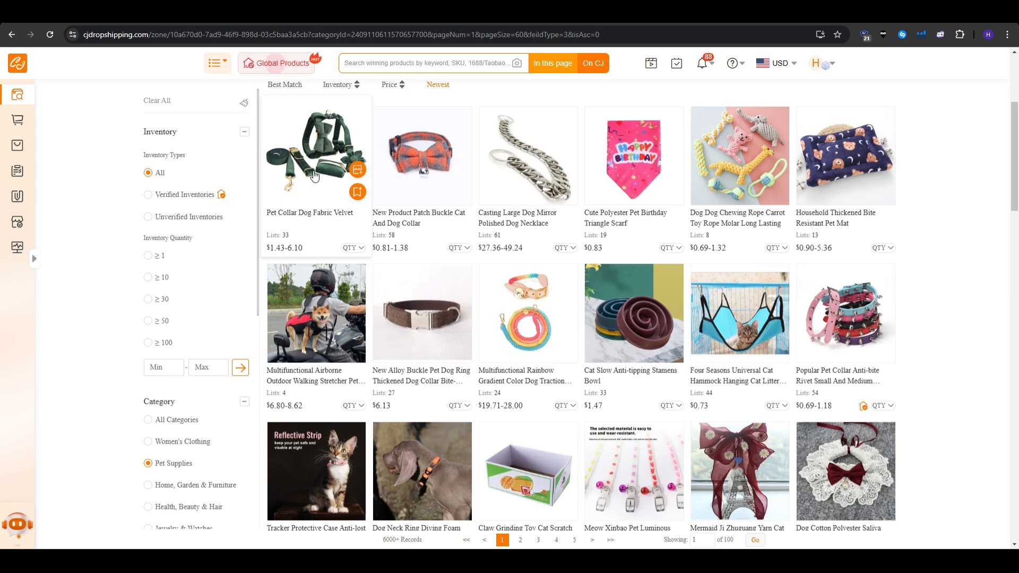
scroll(314, 175, down, 3)
scroll(315, 175, up, 4)
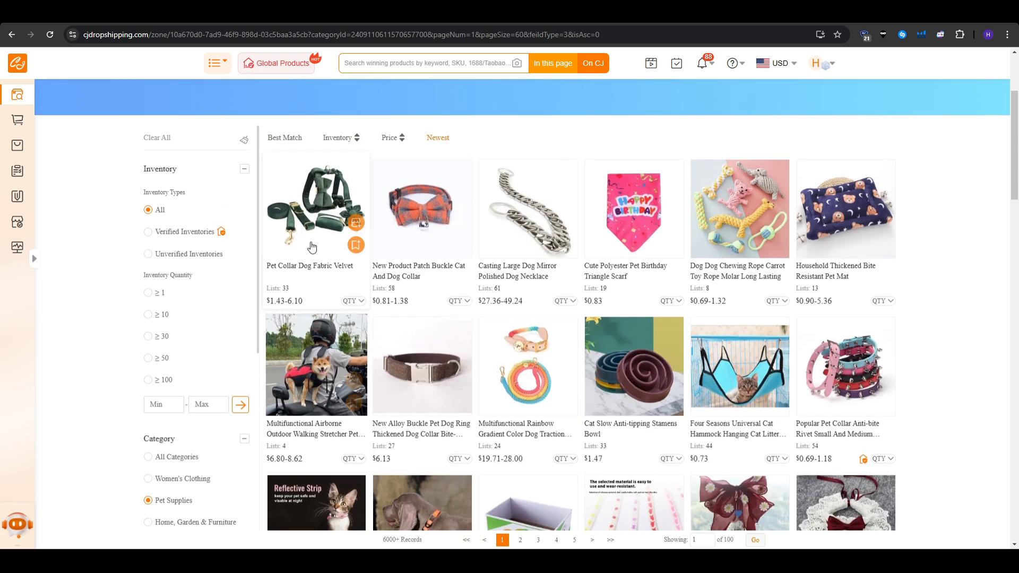
click(315, 219)
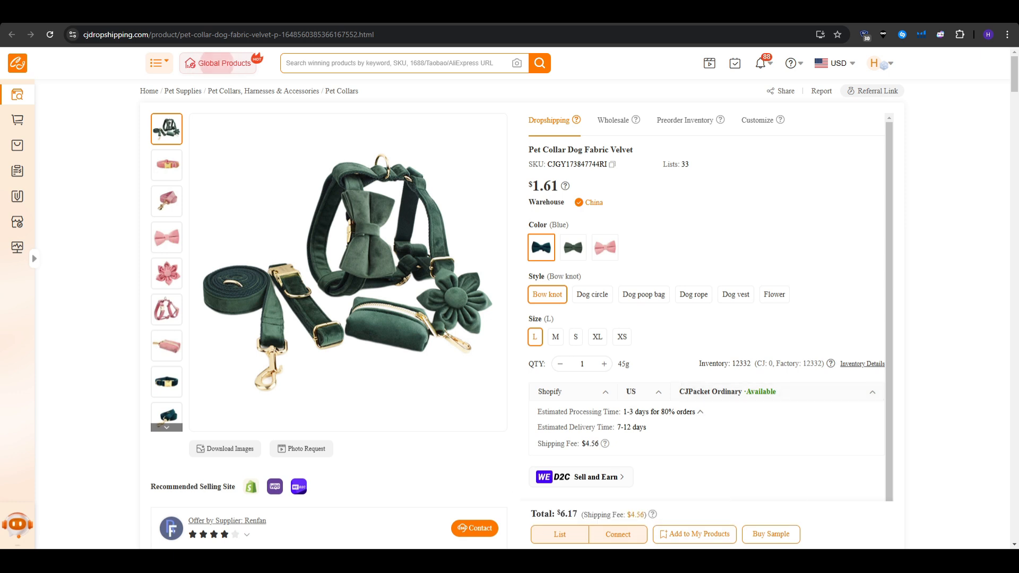
click(560, 534)
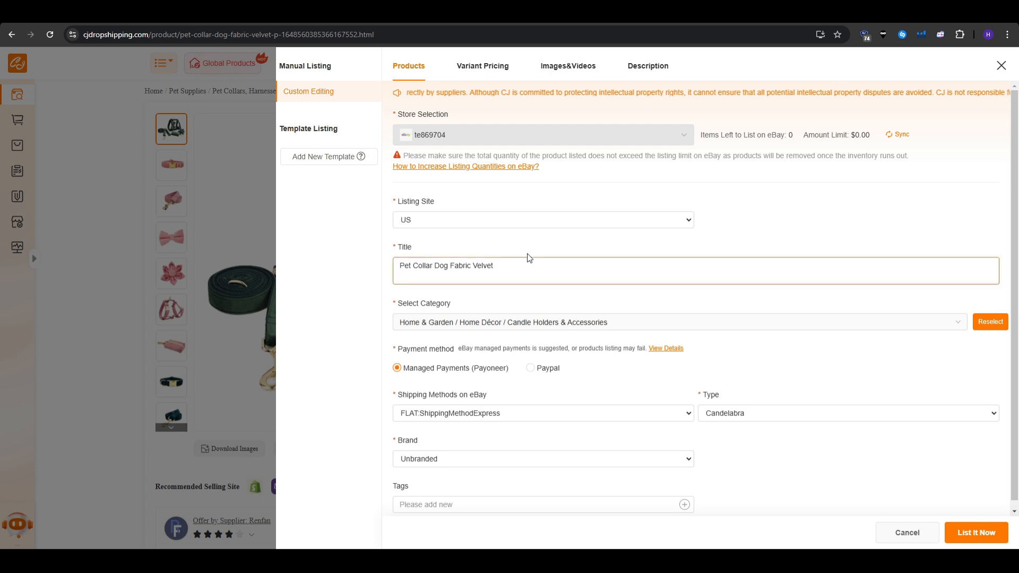
click(313, 158)
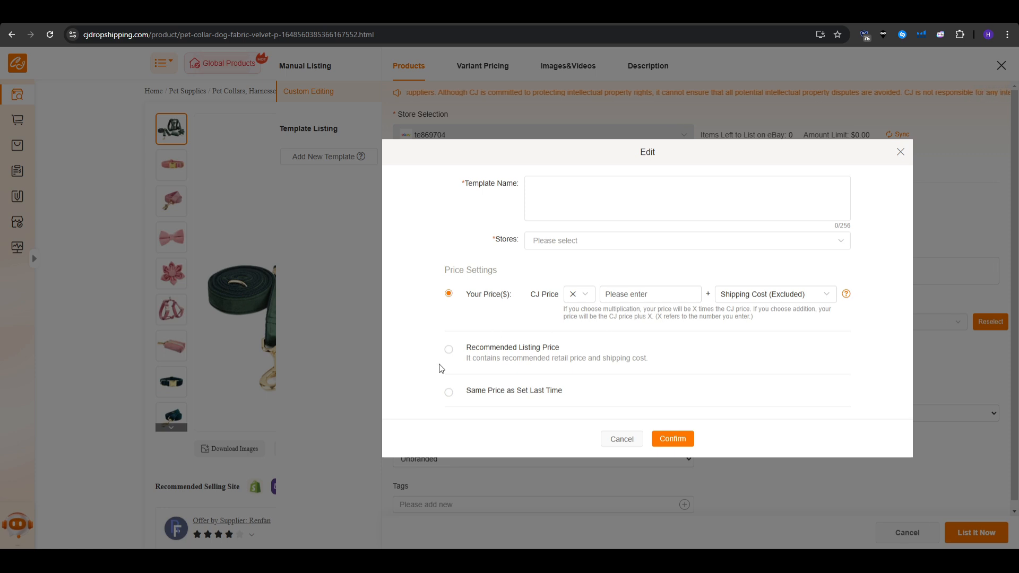
click(449, 350)
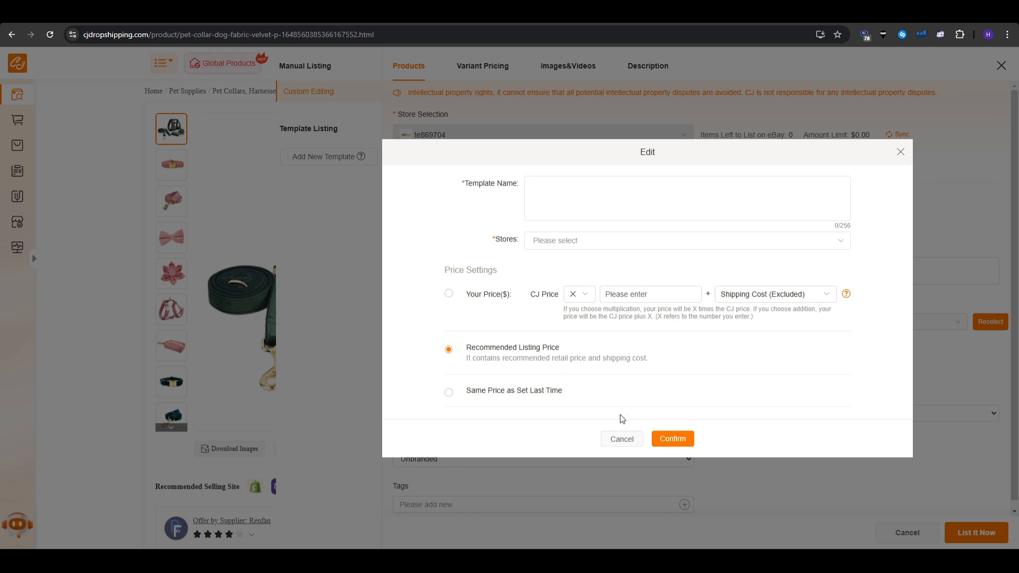
click(621, 444)
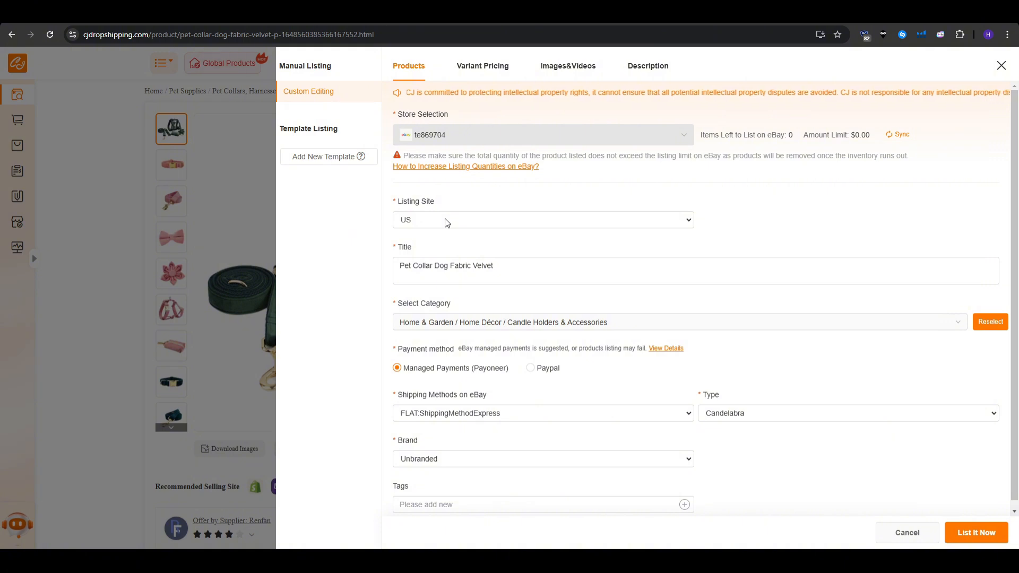
Reselect the listing's category as Pet Supplies / Dog Supplies / Clothing & Shoes
click(443, 275)
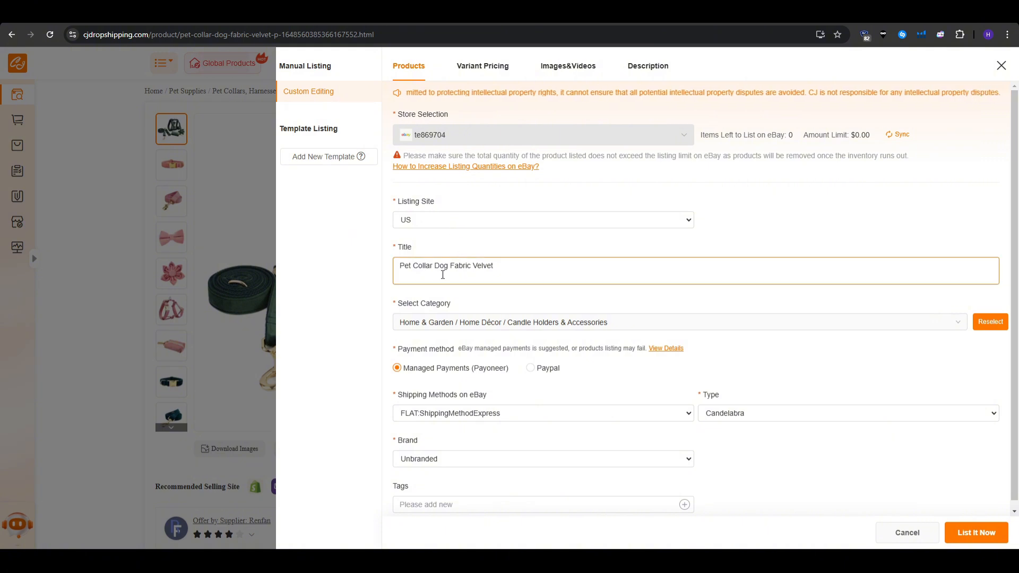
click(369, 310)
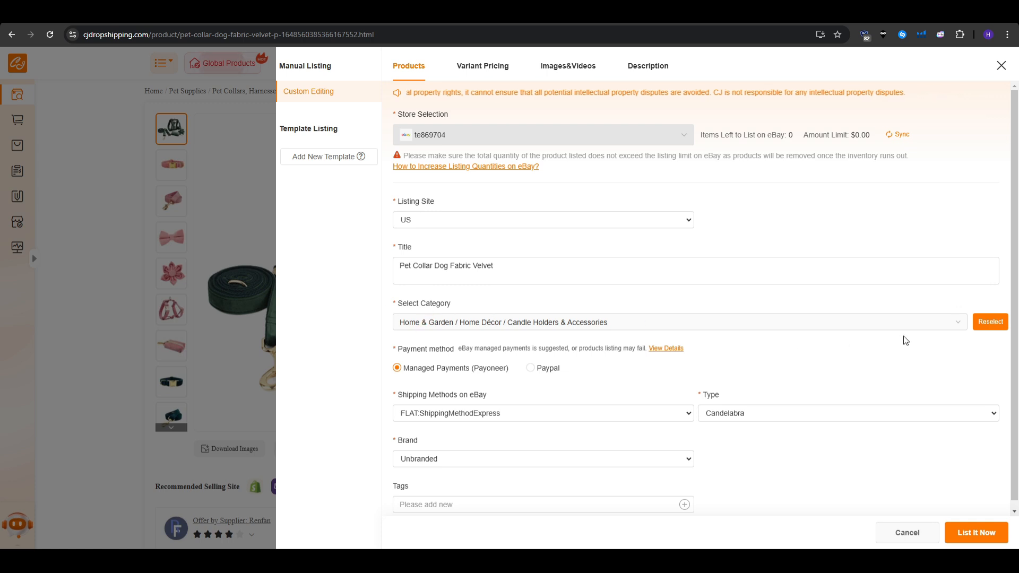
click(988, 322)
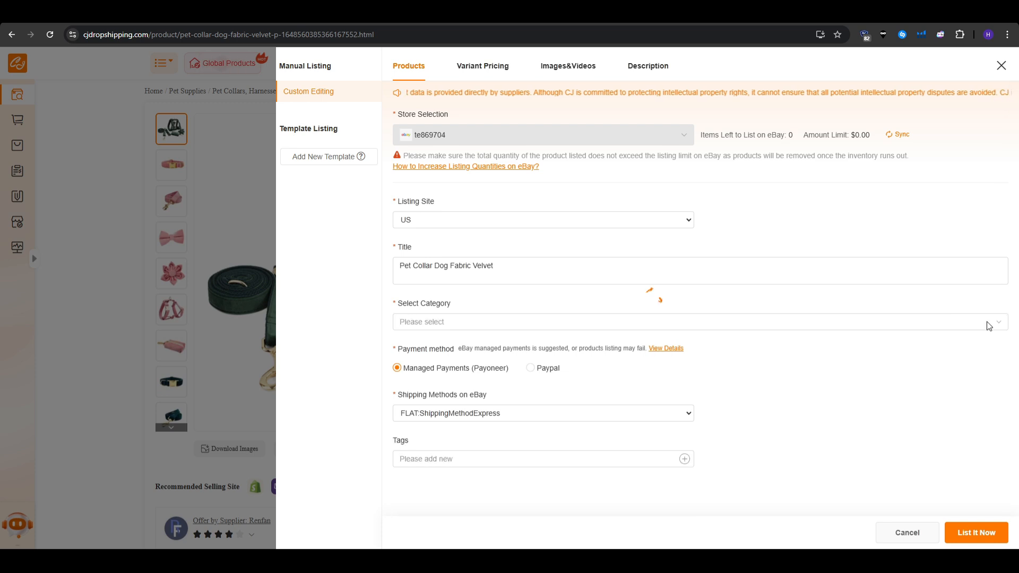
click(925, 324)
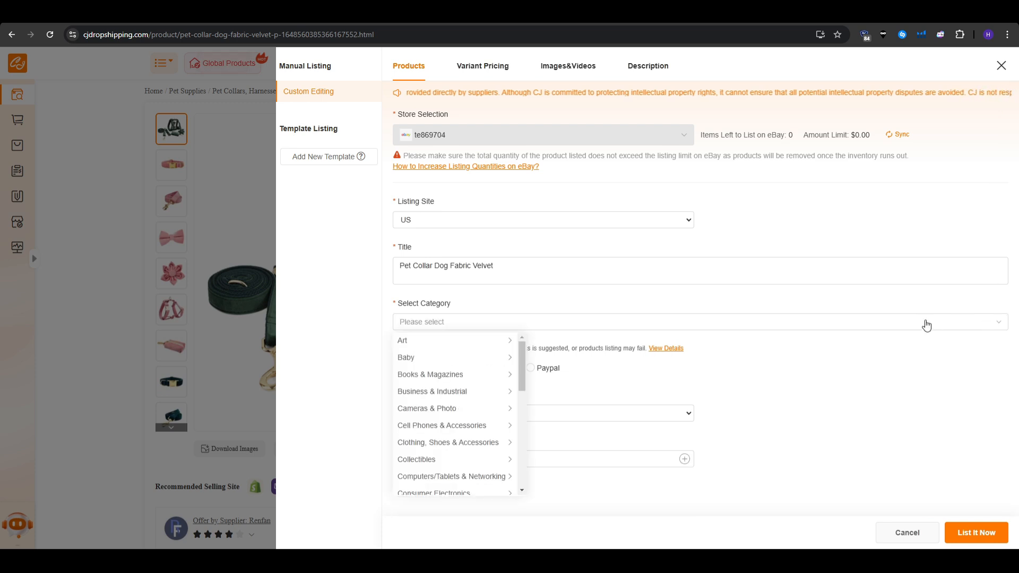
scroll(475, 393, down, 5)
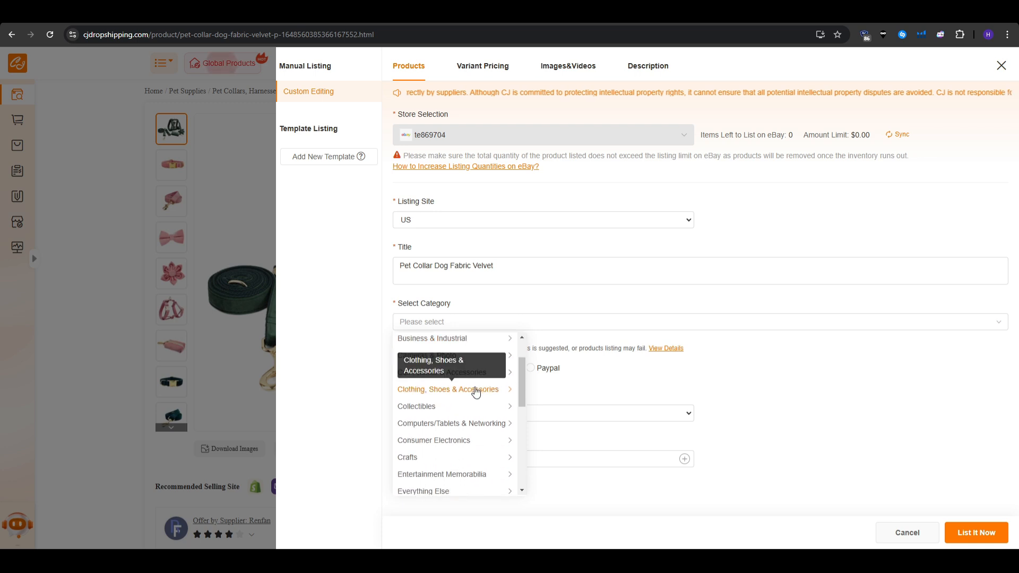
scroll(456, 399, down, 2)
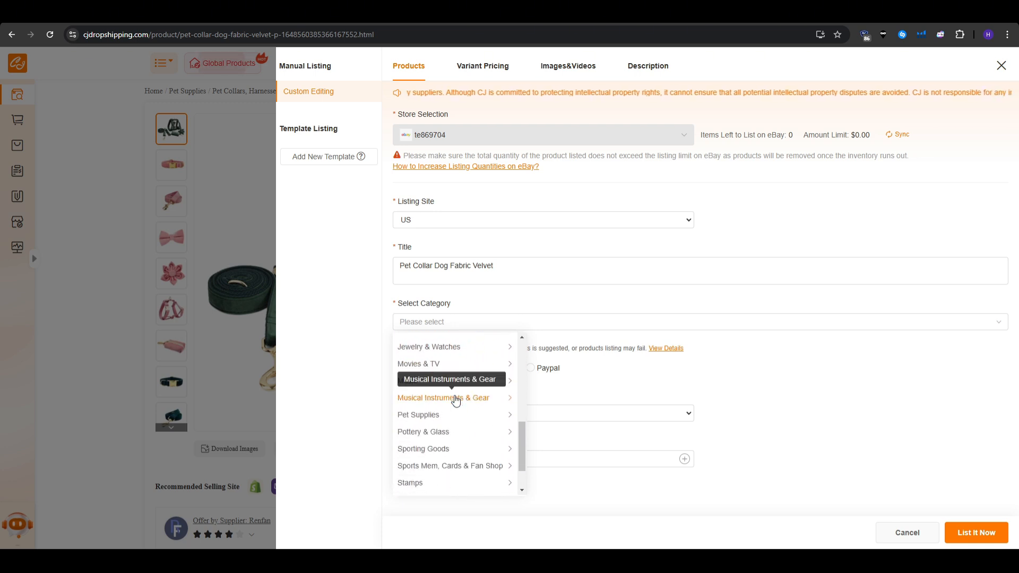
click(430, 415)
click(555, 409)
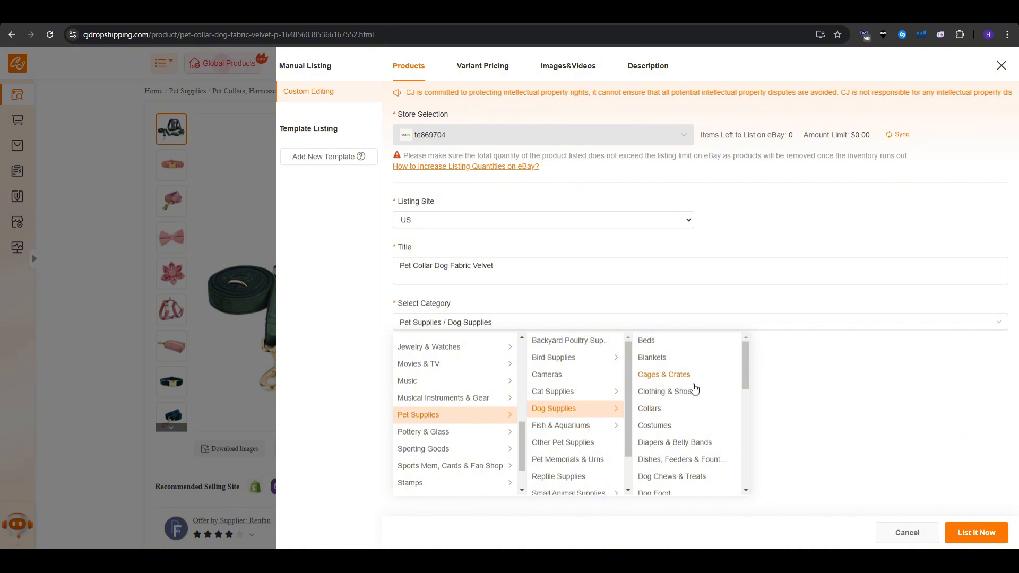
click(697, 393)
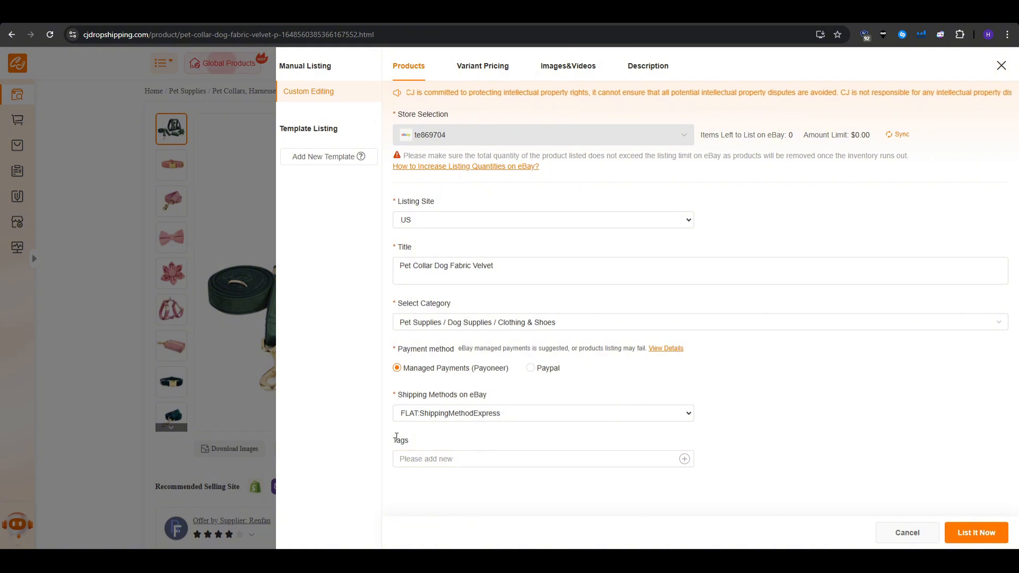
Add the tag "dog clothing" to the product listing
click(685, 459)
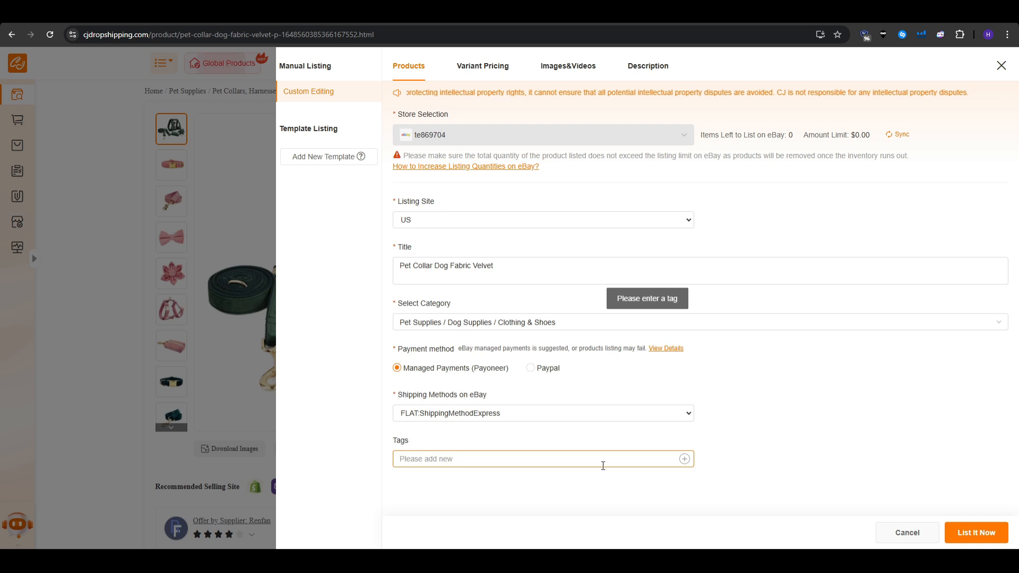
text(dog clothing)
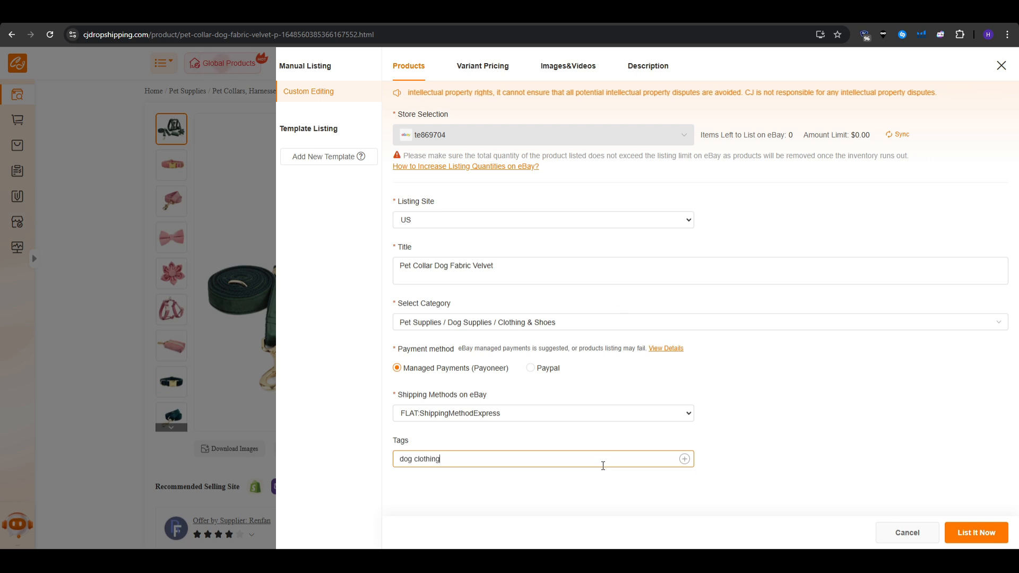
click(685, 460)
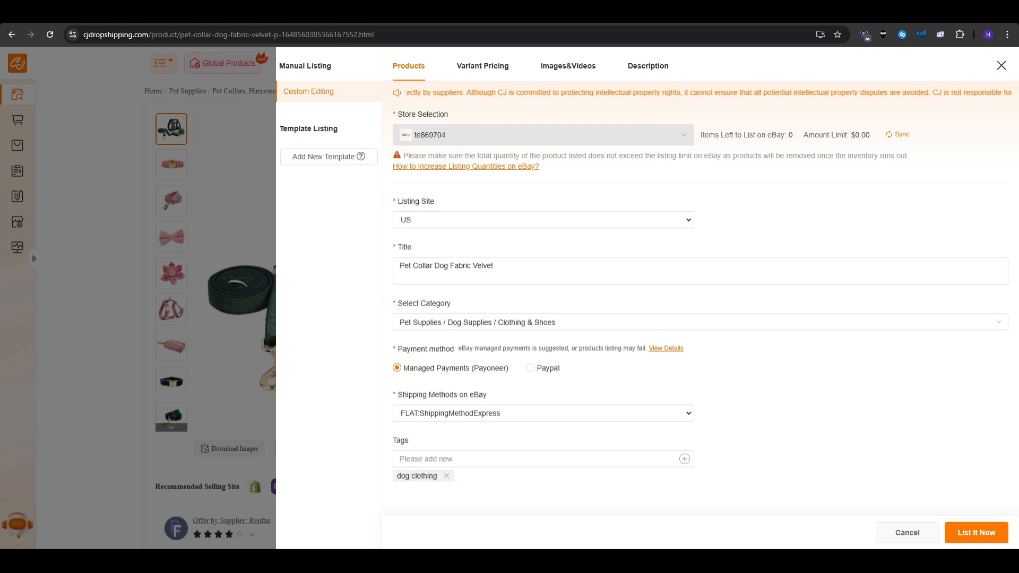
Examine the variant pricing, comparing the CJ price with the recommended retail price and estimated profit of the variants
click(492, 68)
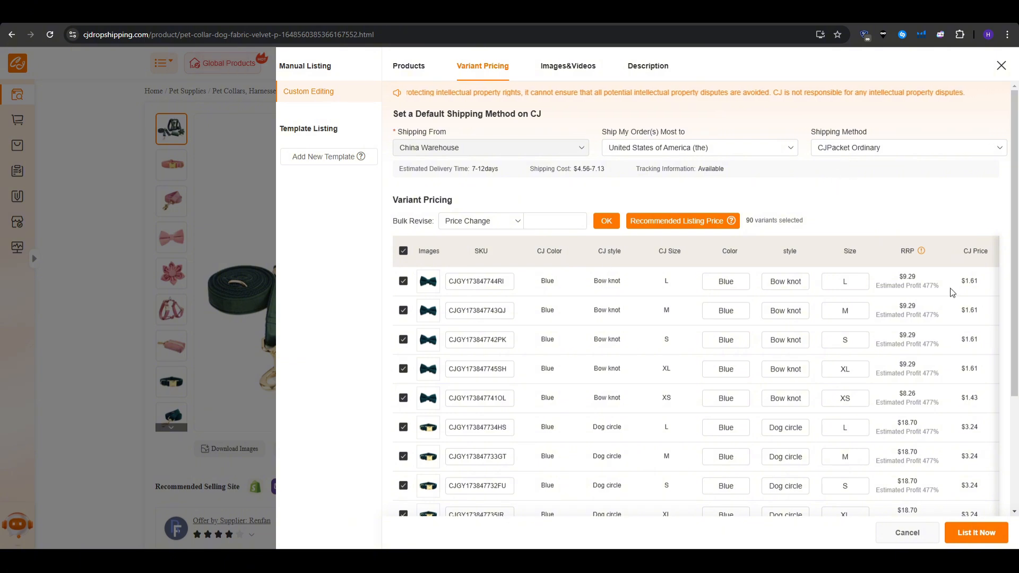
drag(979, 282, 961, 285)
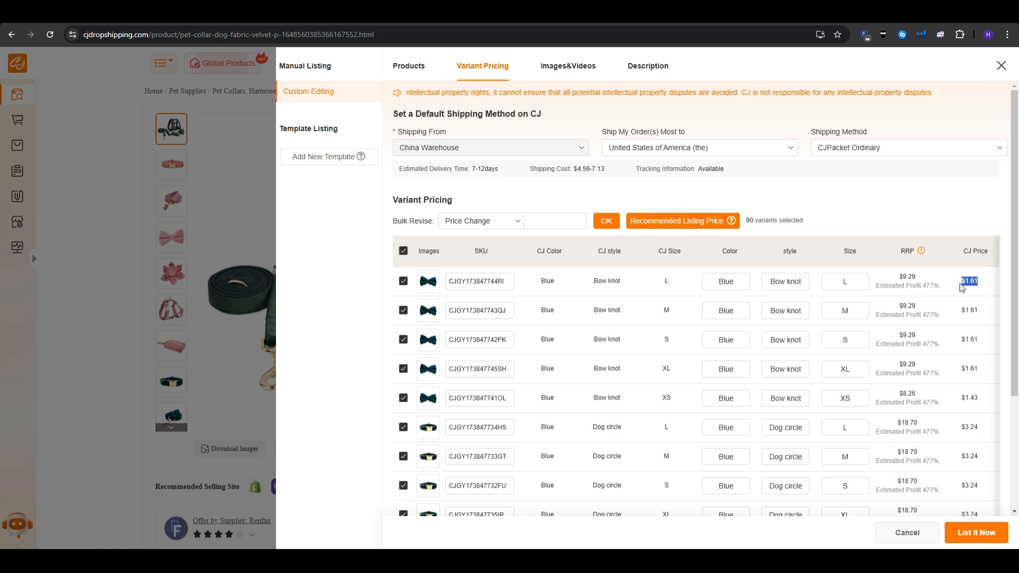
click(905, 291)
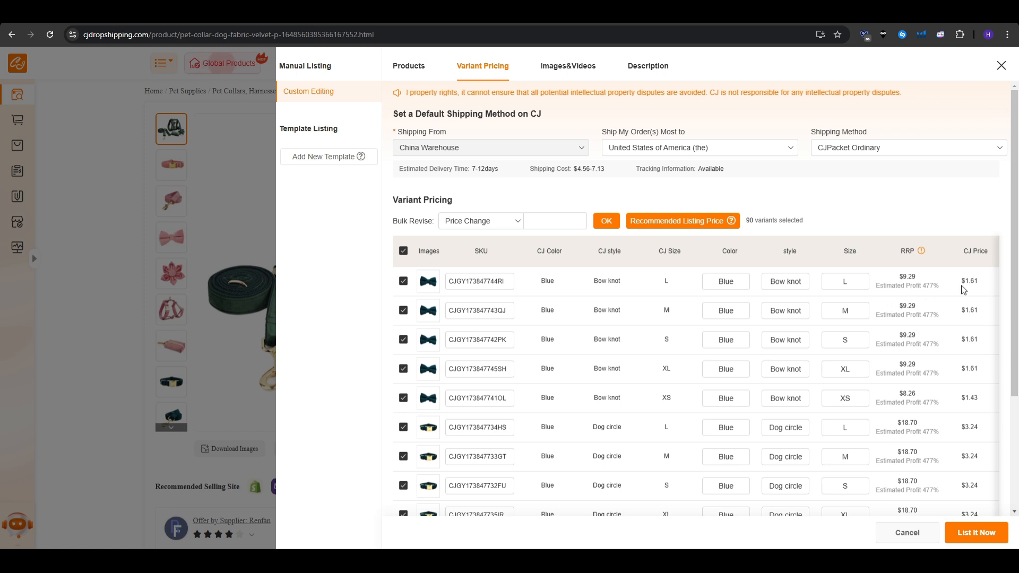
drag(939, 285, 890, 231)
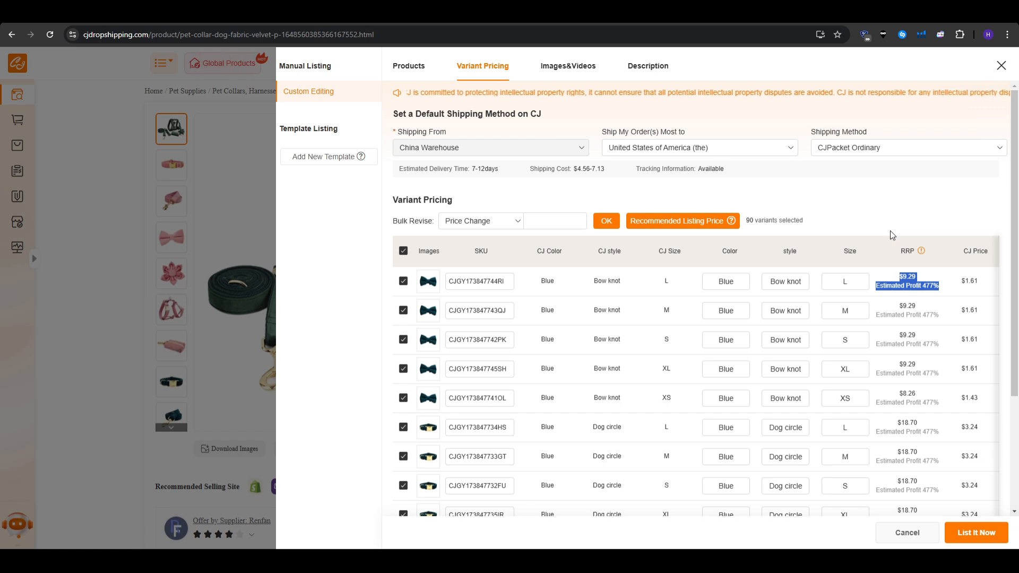
scroll(873, 425, down, 8)
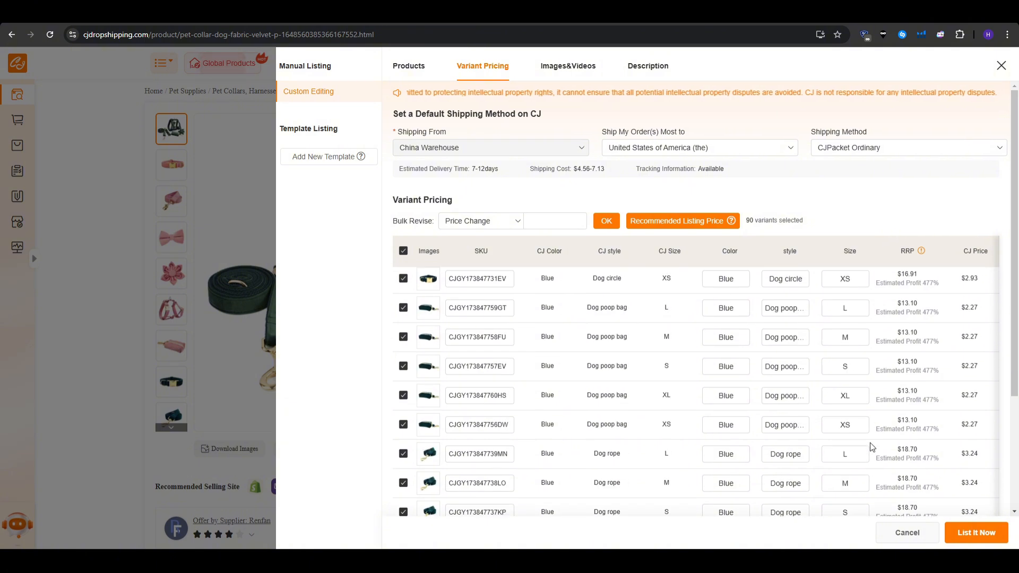
scroll(878, 425, down, 4)
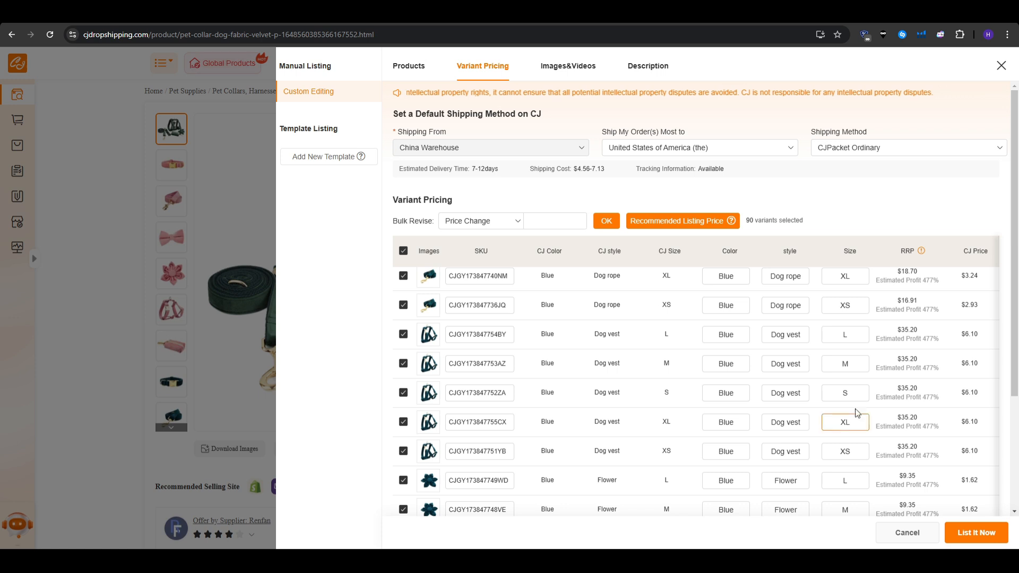
scroll(923, 361, up, 12)
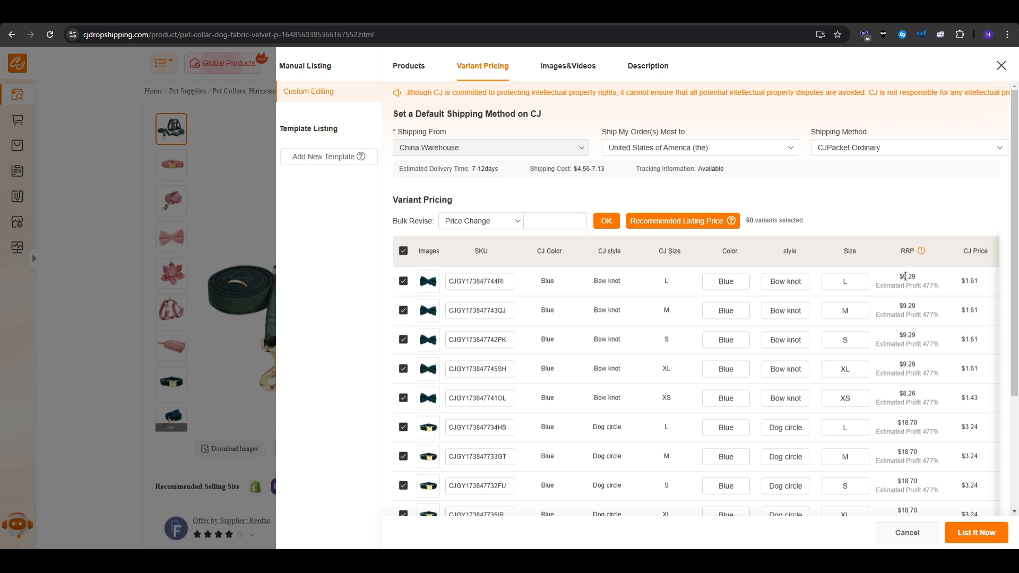
Check the estimated delivery time, shipping cost and tracking information of the default CJ shipping method
triple_click(472, 170)
click(496, 177)
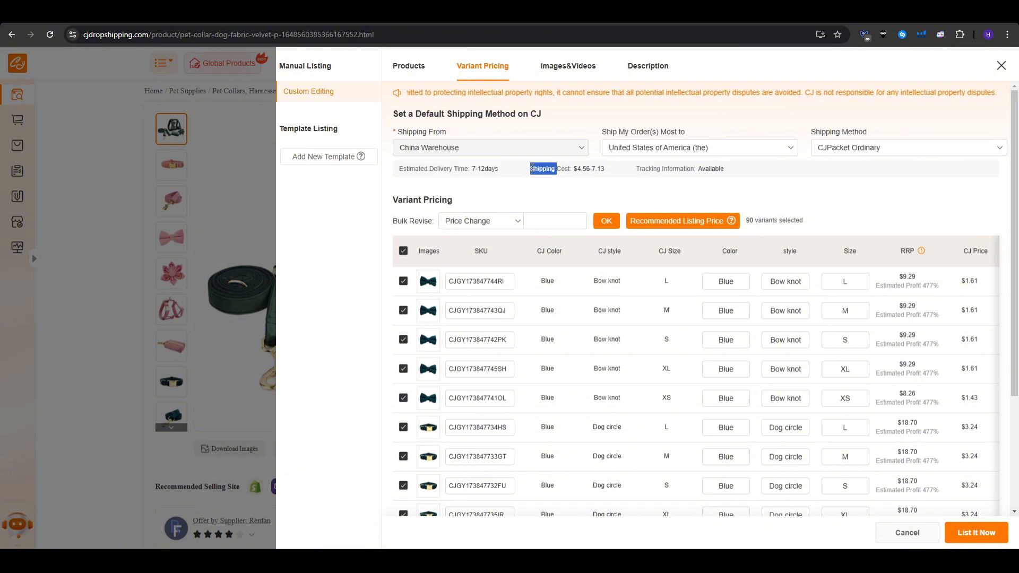
click(568, 177)
triple_click(711, 169)
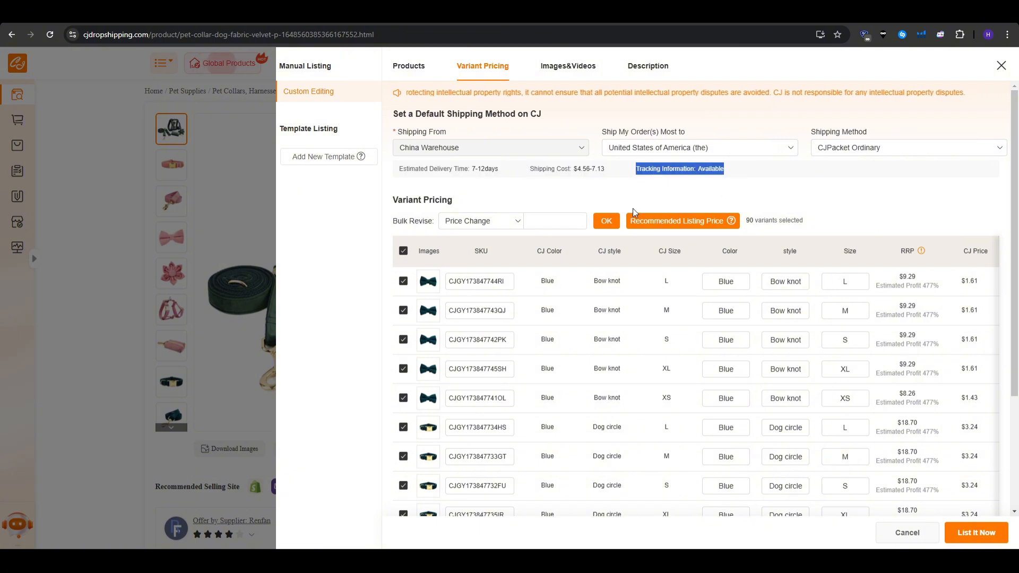
click(644, 194)
double_click(713, 168)
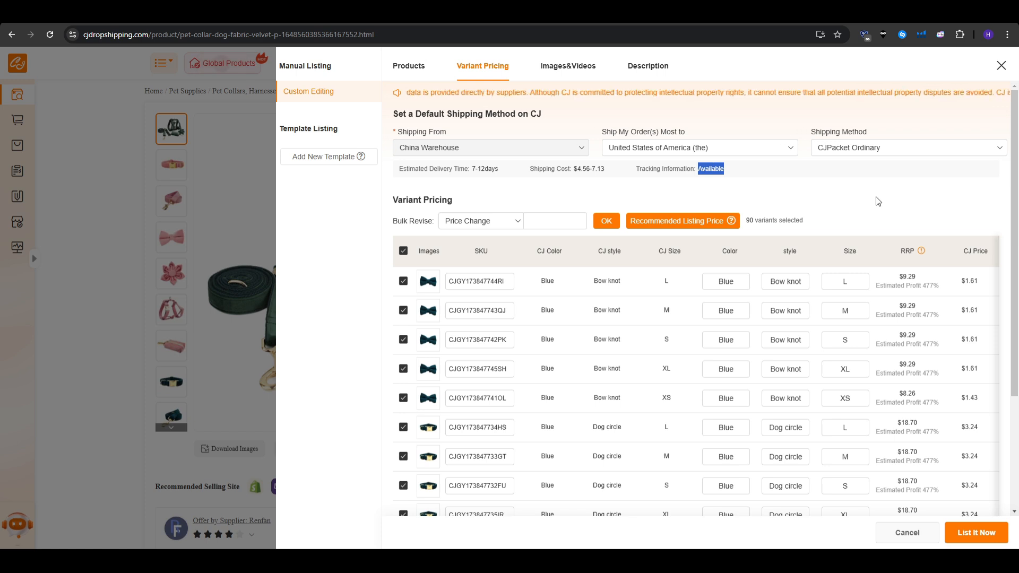
click(859, 200)
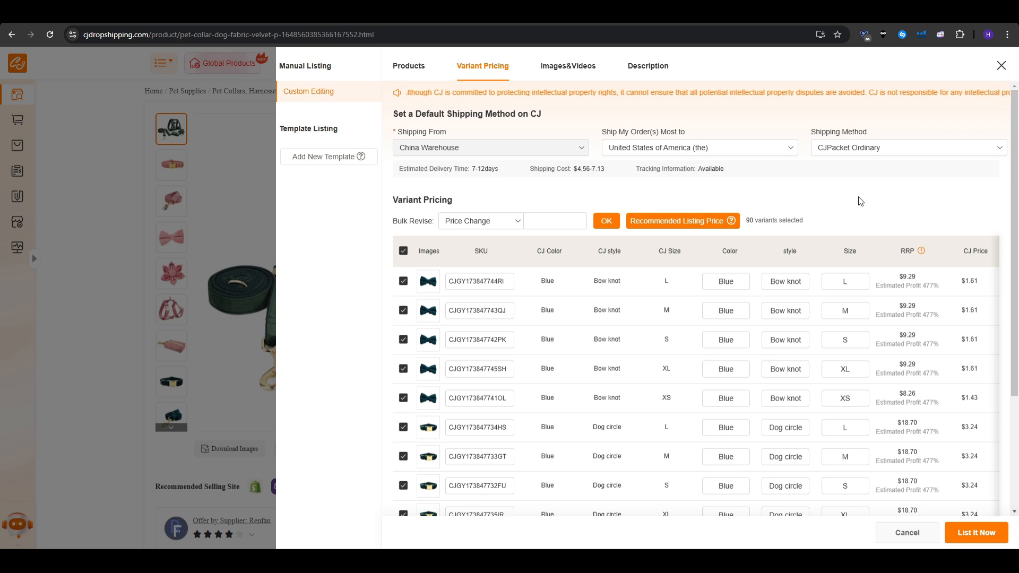
Deselect the pink bow tie picture among the listing's images and select it again
click(573, 68)
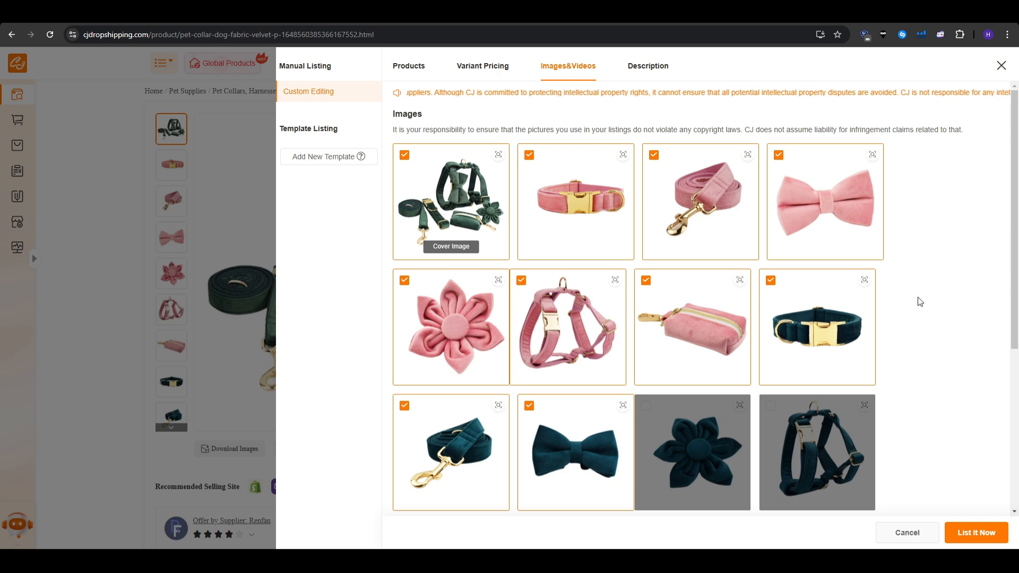
mouse_move(787, 316)
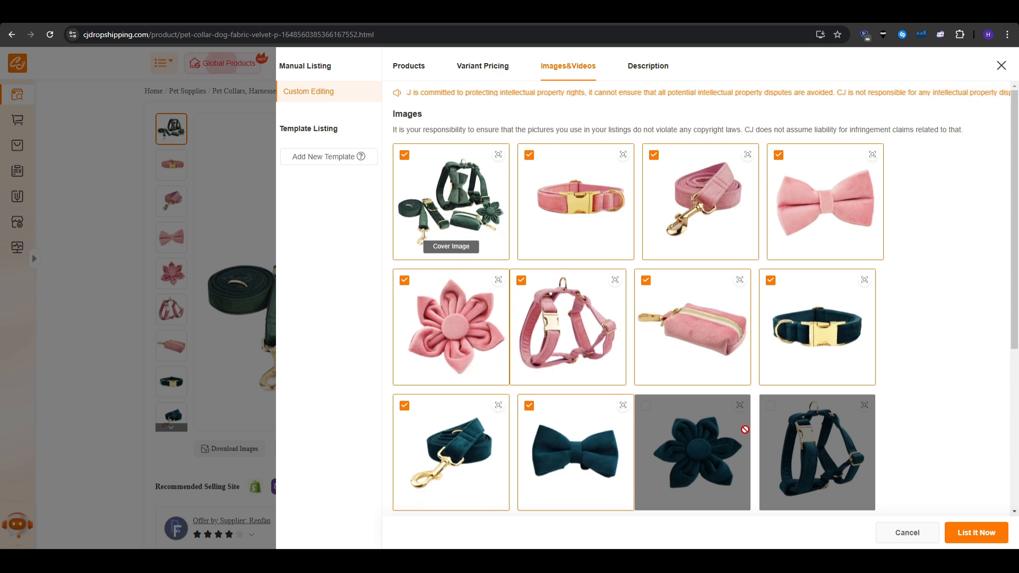
mouse_move(455, 380)
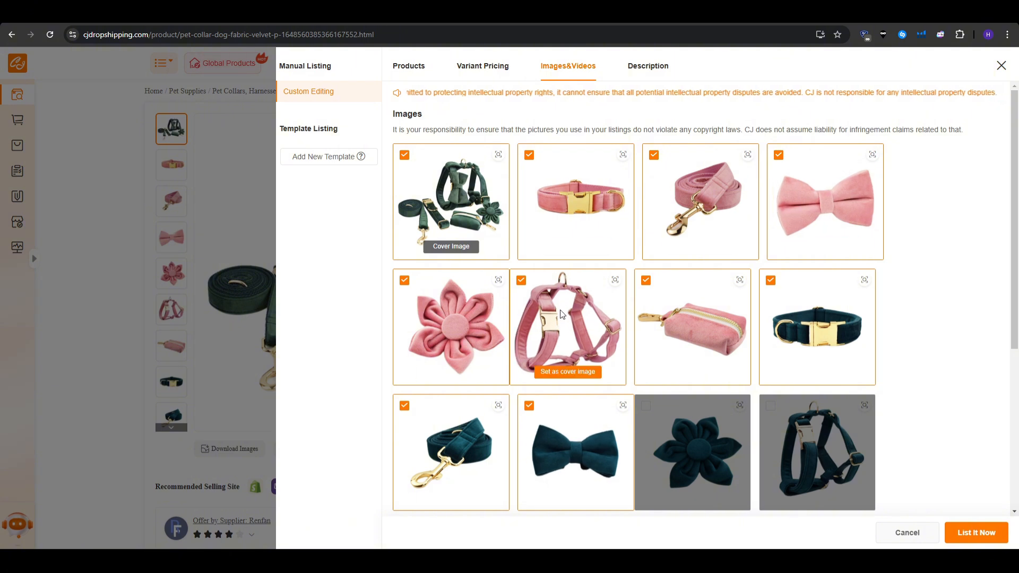
click(778, 155)
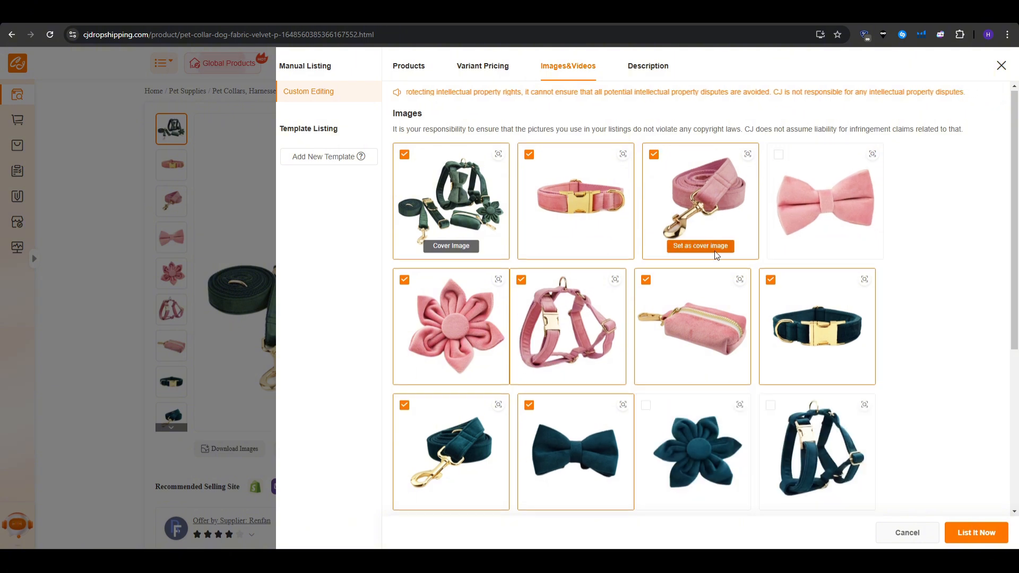
scroll(651, 359, down, 1)
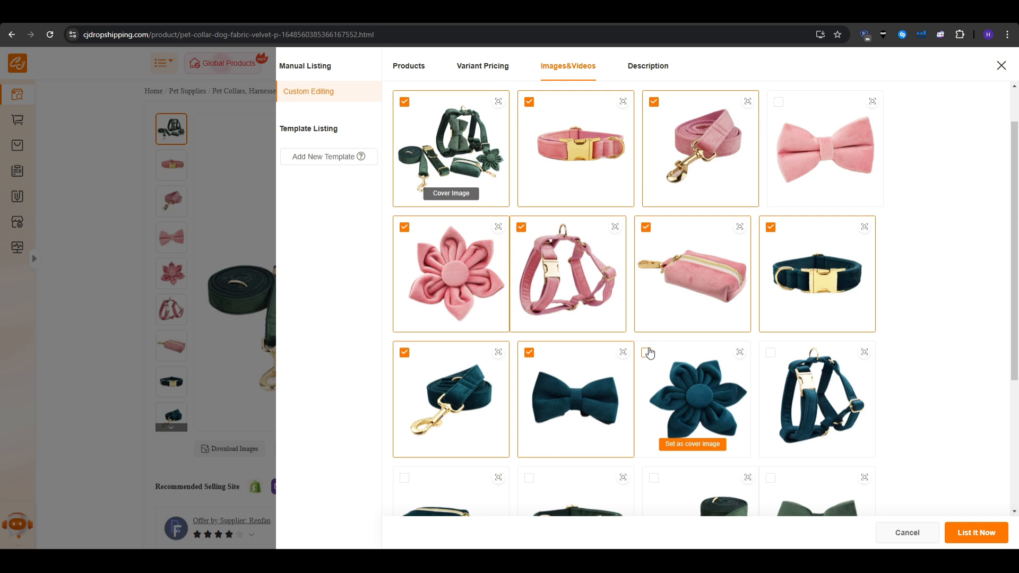
click(788, 101)
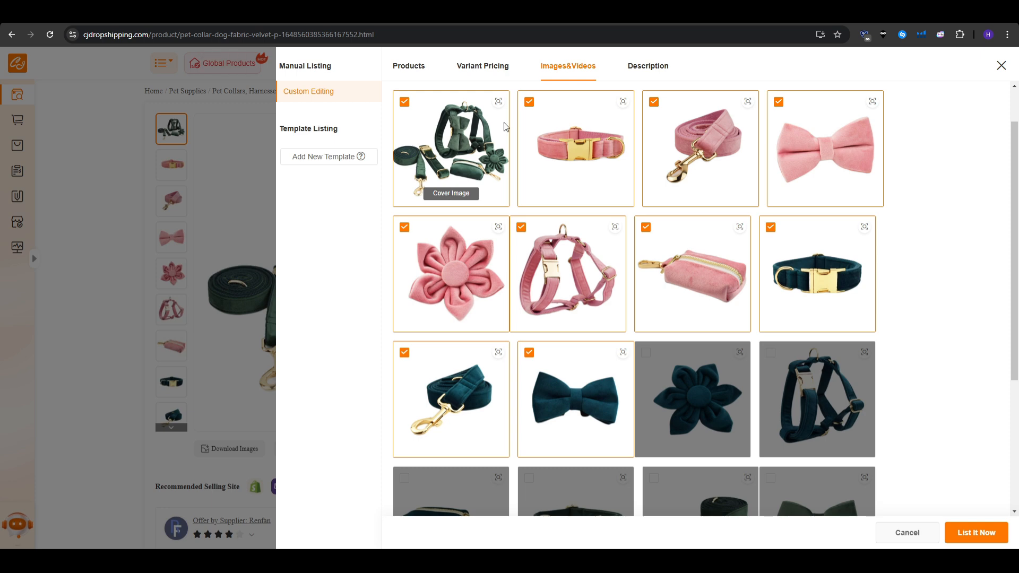
Review the listing's description with its size charts and pictures, and submit the product for listing on eBay
click(646, 69)
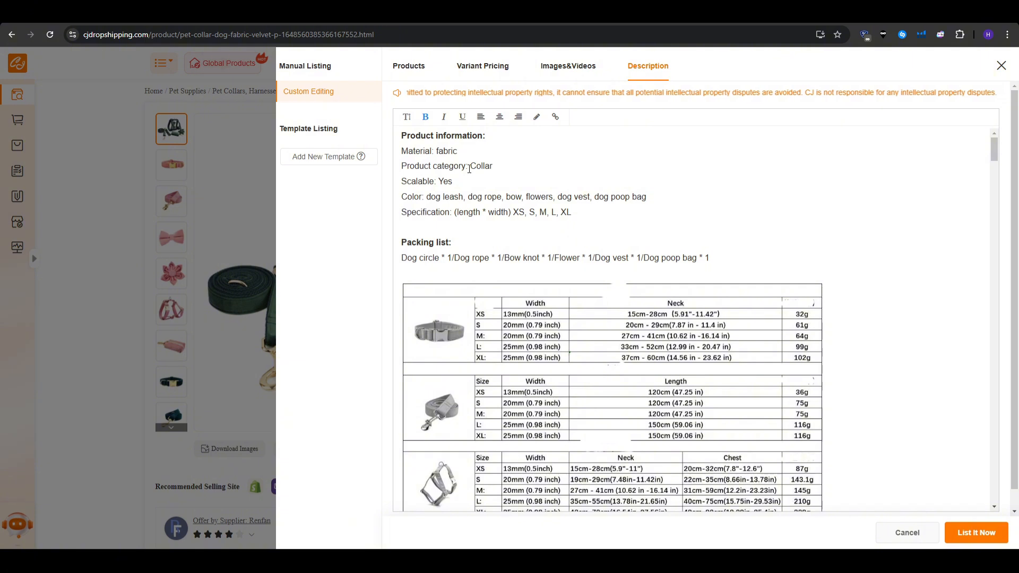
scroll(482, 220, down, 8)
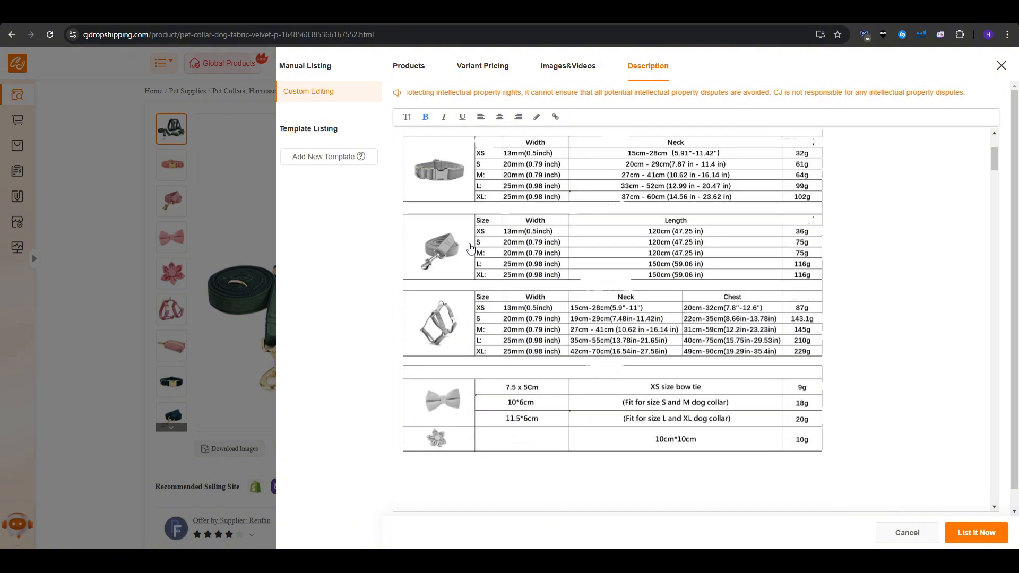
scroll(605, 204, up, 4)
scroll(571, 250, up, 2)
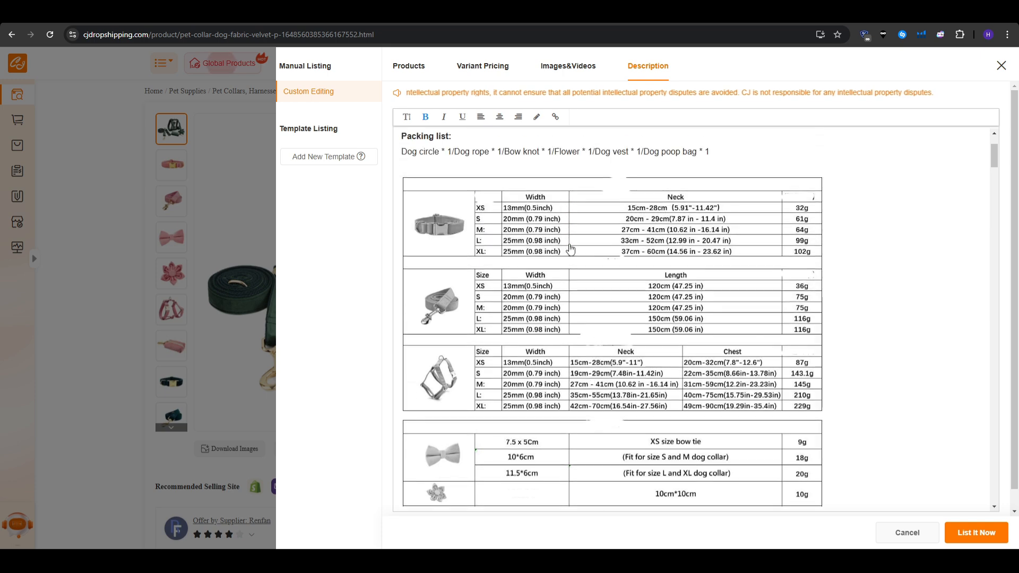
scroll(728, 254, down, 7)
scroll(633, 364, up, 7)
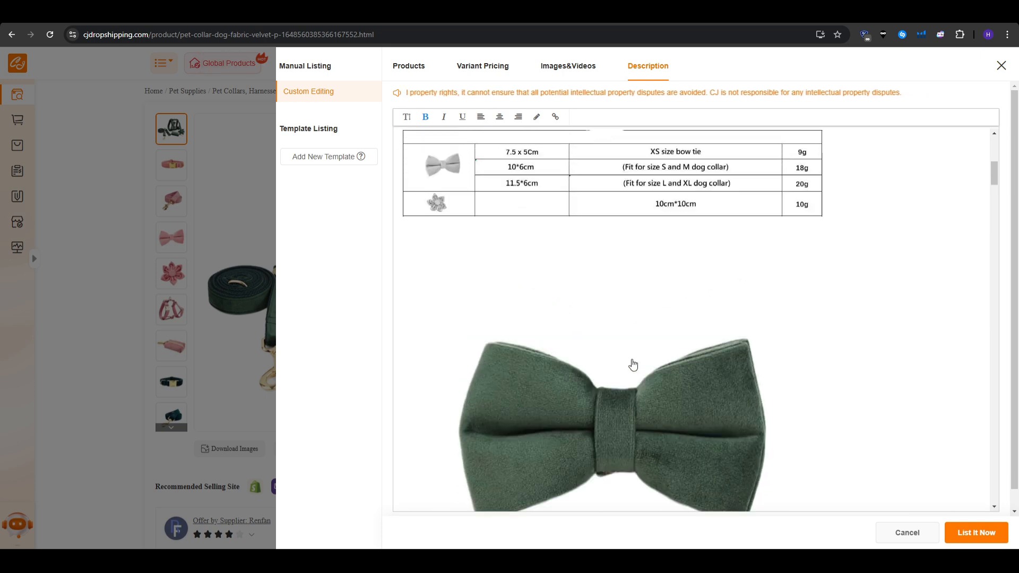
scroll(496, 340, down, 7)
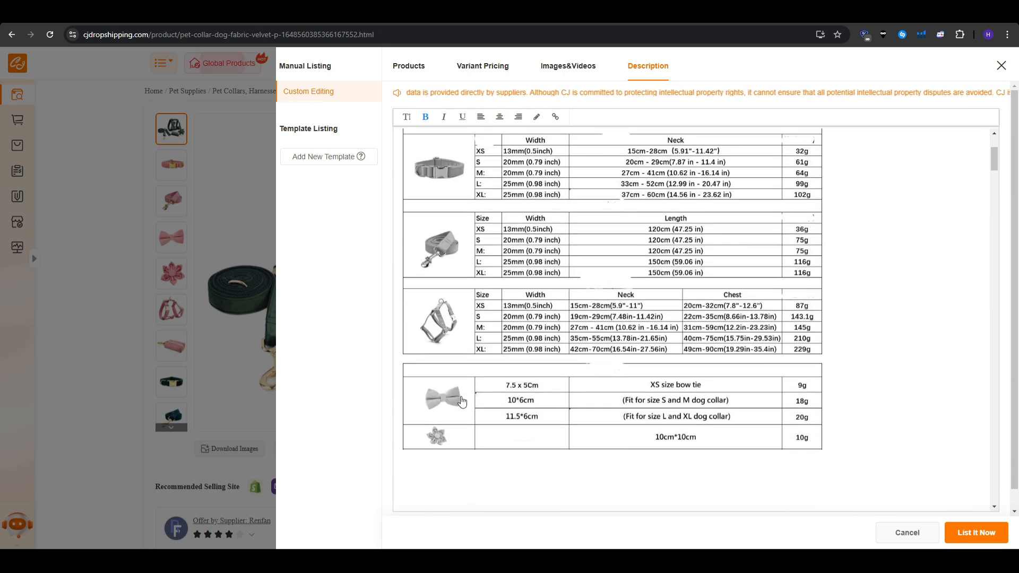
scroll(670, 399, up, 3)
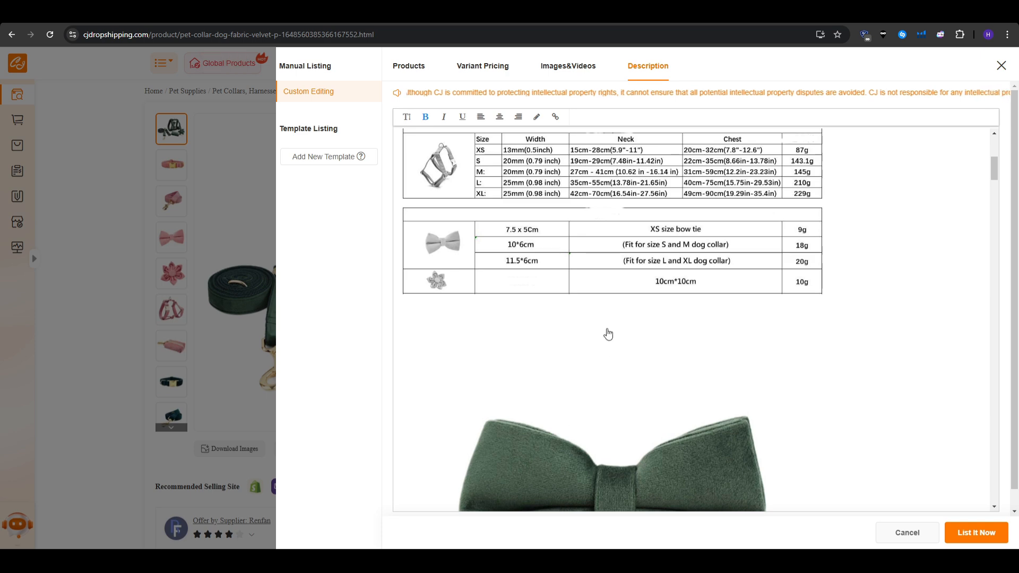
scroll(608, 333, down, 4)
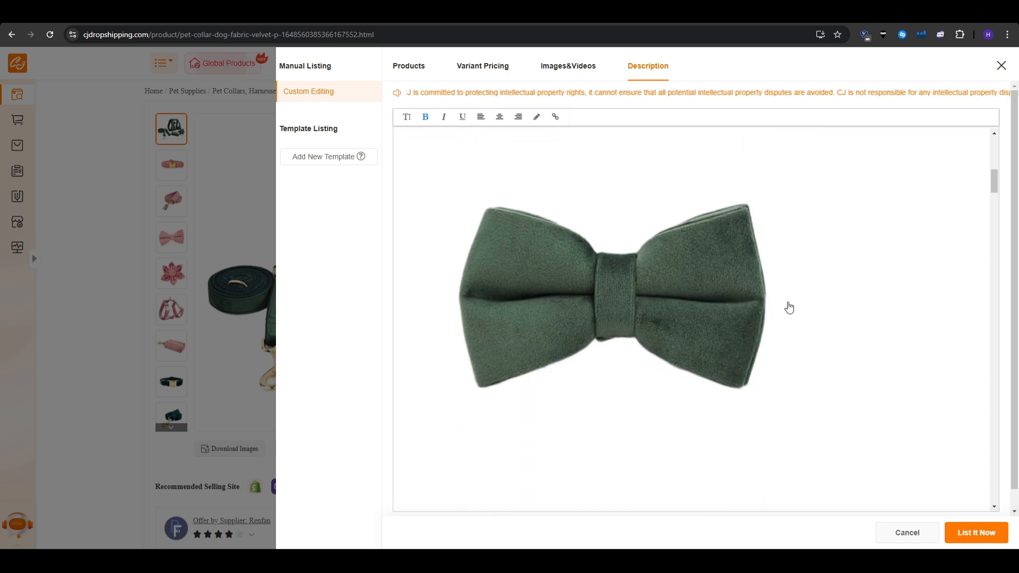
click(978, 535)
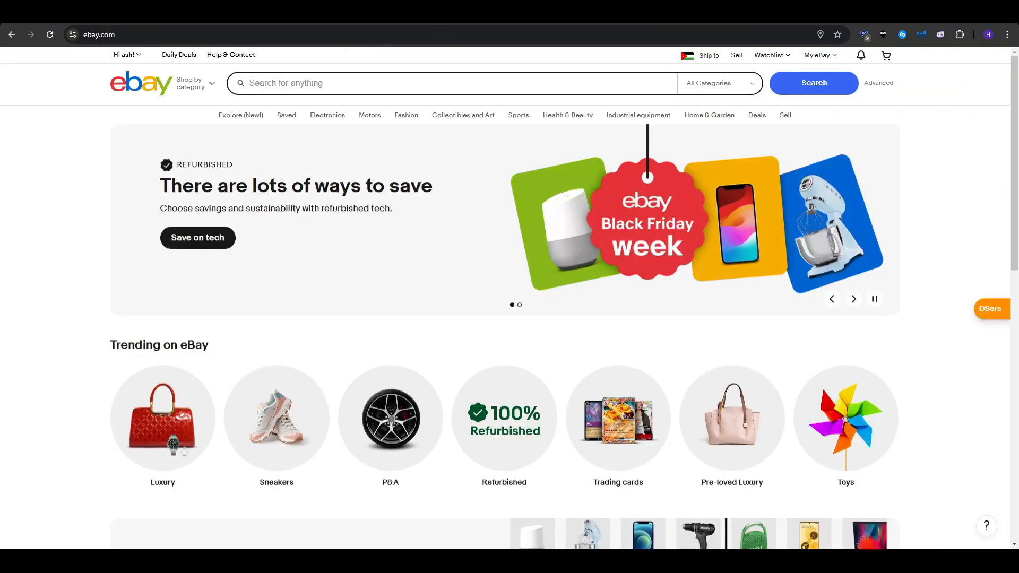
Switch to eBay, search for dog collar and browse the first results
click(447, 83)
text(dog )
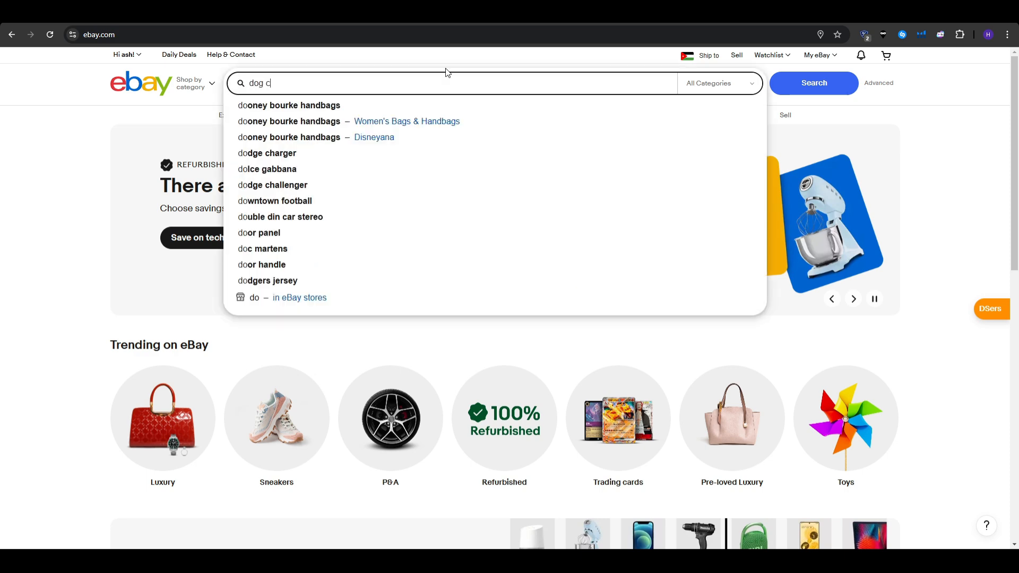
text(c)
click(415, 106)
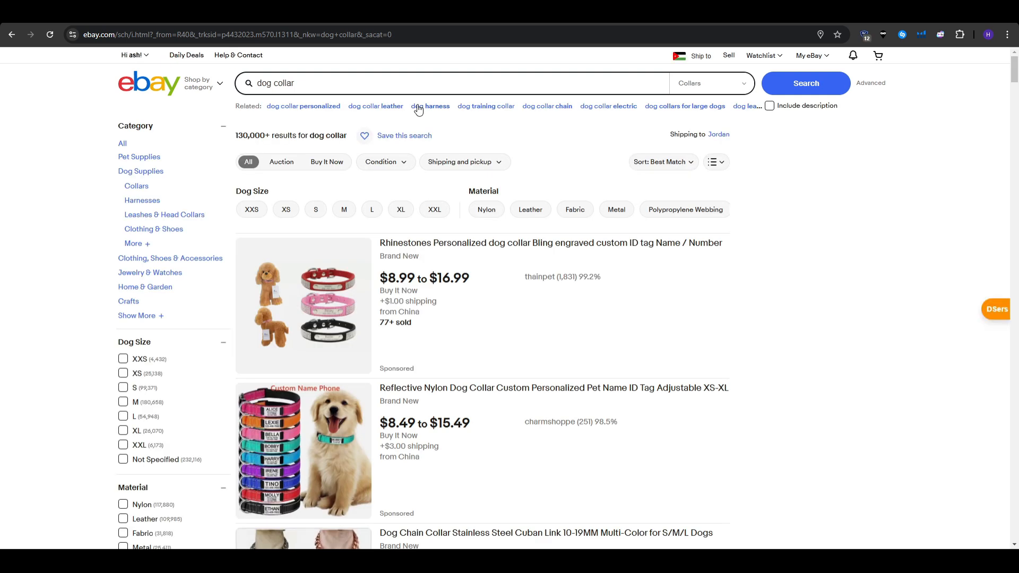
scroll(680, 305, down, 3)
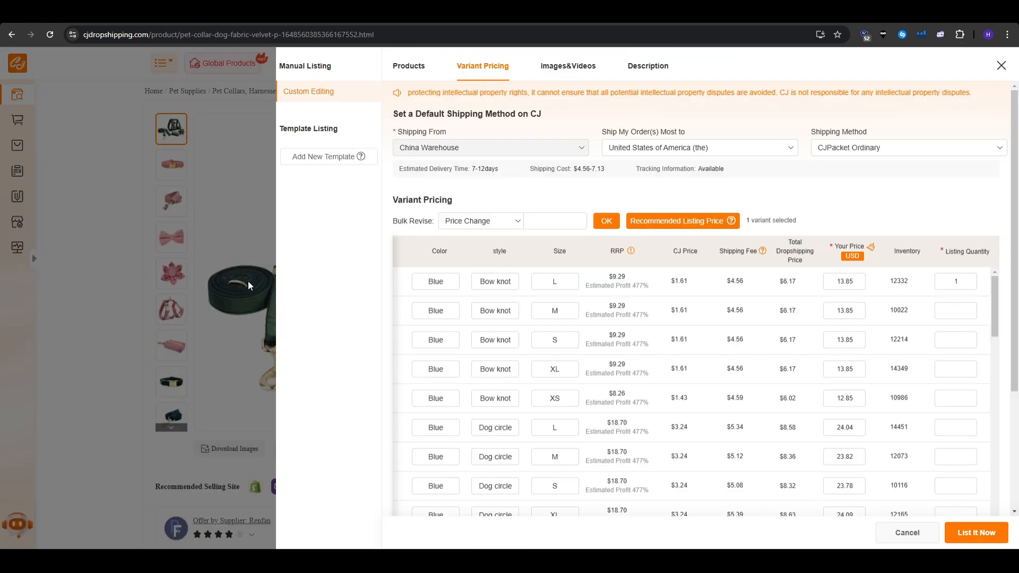
Switch to CJdropshipping, close the listing form and review the Pet Collar Dog Fabric Velvet product page
click(1001, 66)
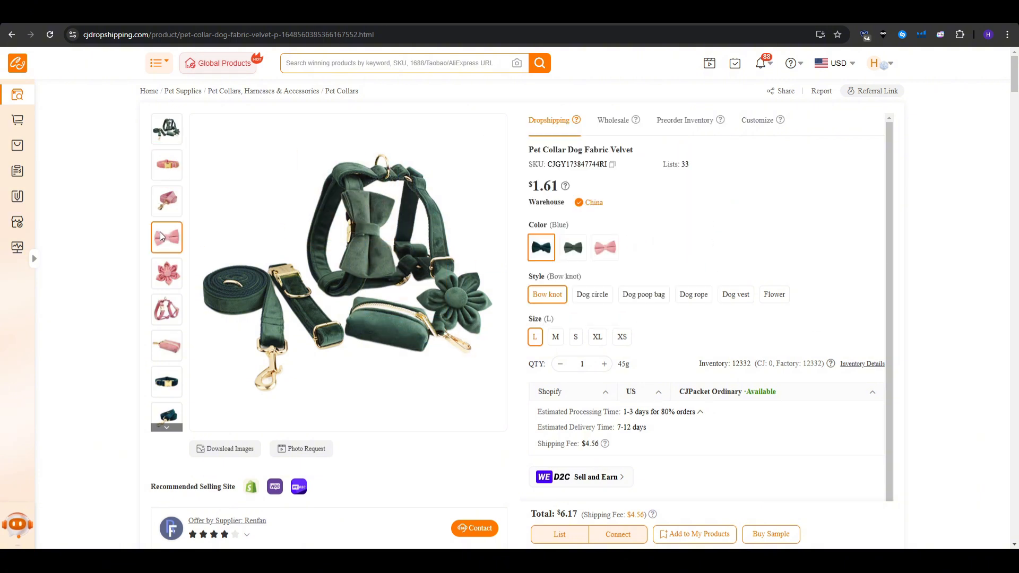
scroll(61, 290, down, 2)
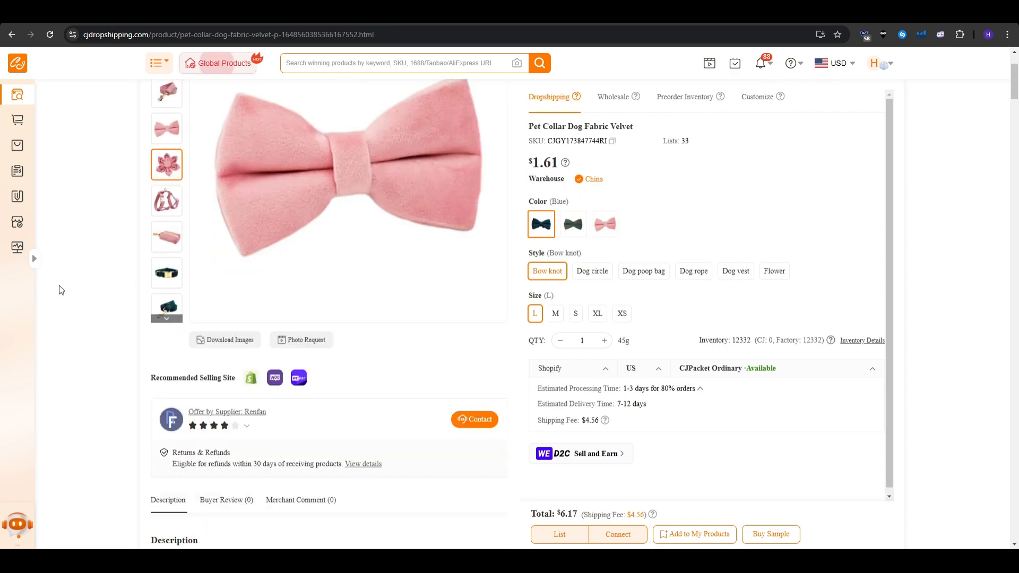
scroll(61, 290, down, 10)
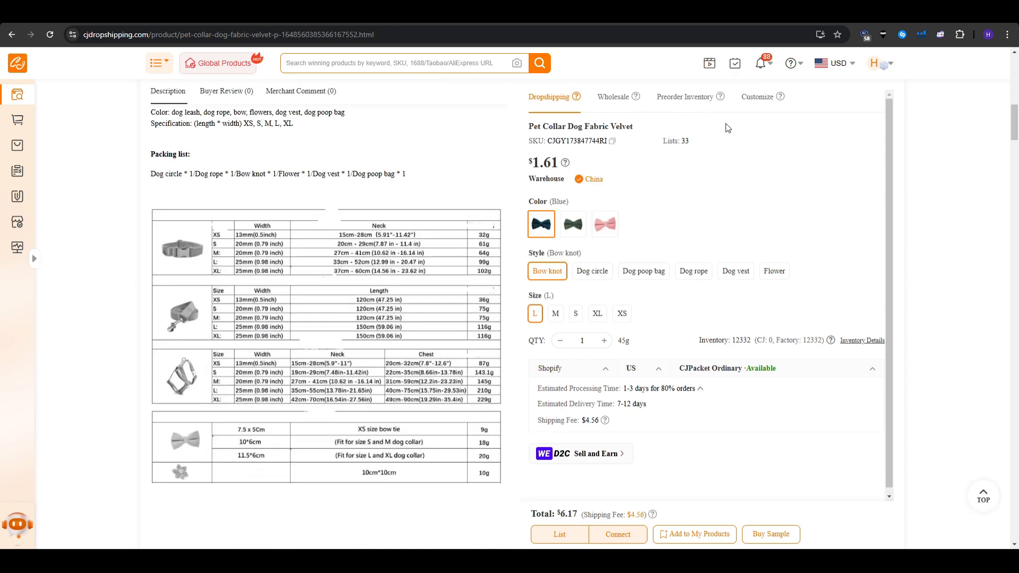
Return to the eBay dog collar results and compare the competing listings and their prices
key(ctrl+Tab)
scroll(809, 221, down, 5)
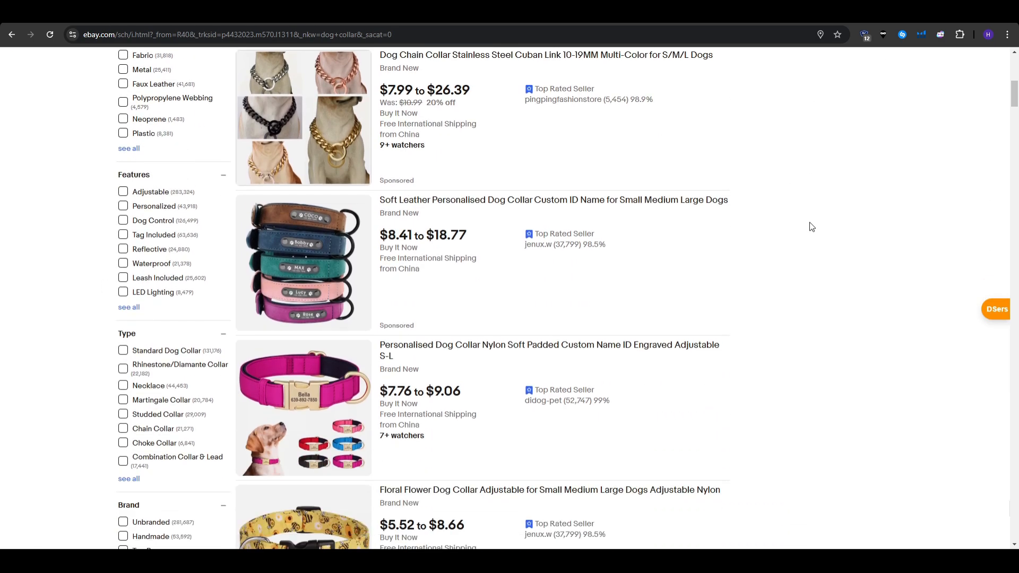
scroll(812, 228, down, 9)
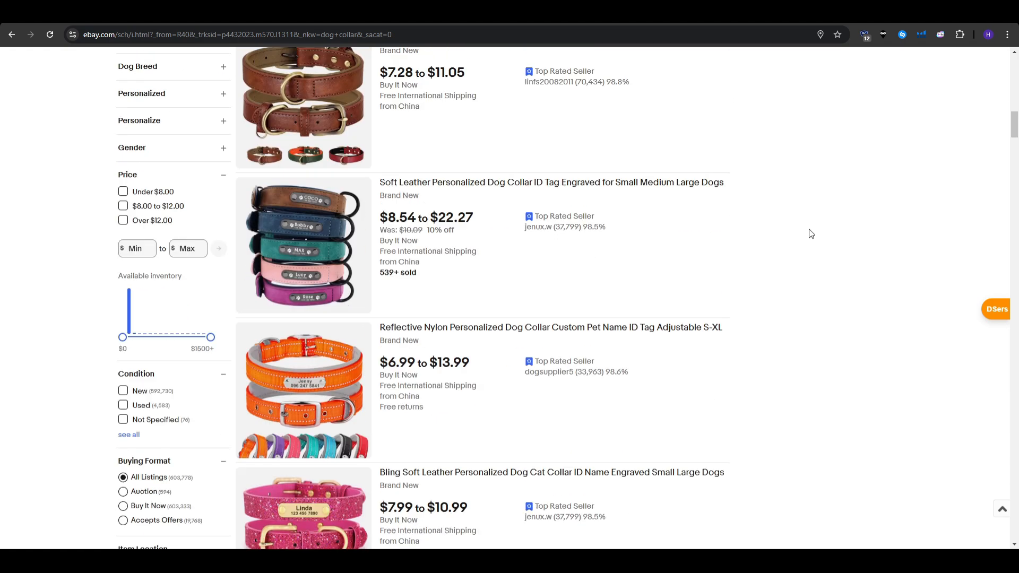
scroll(811, 233, down, 2)
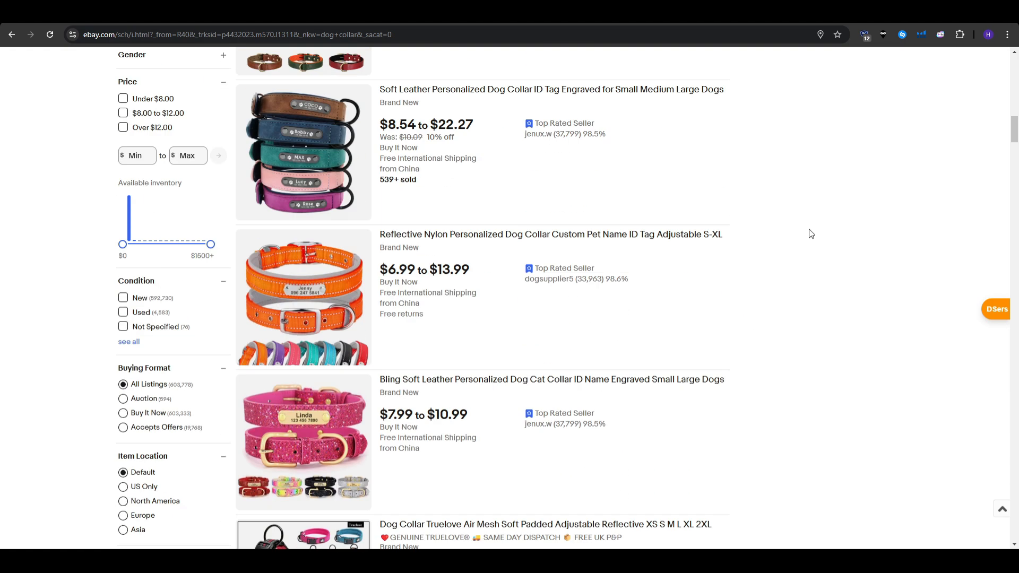